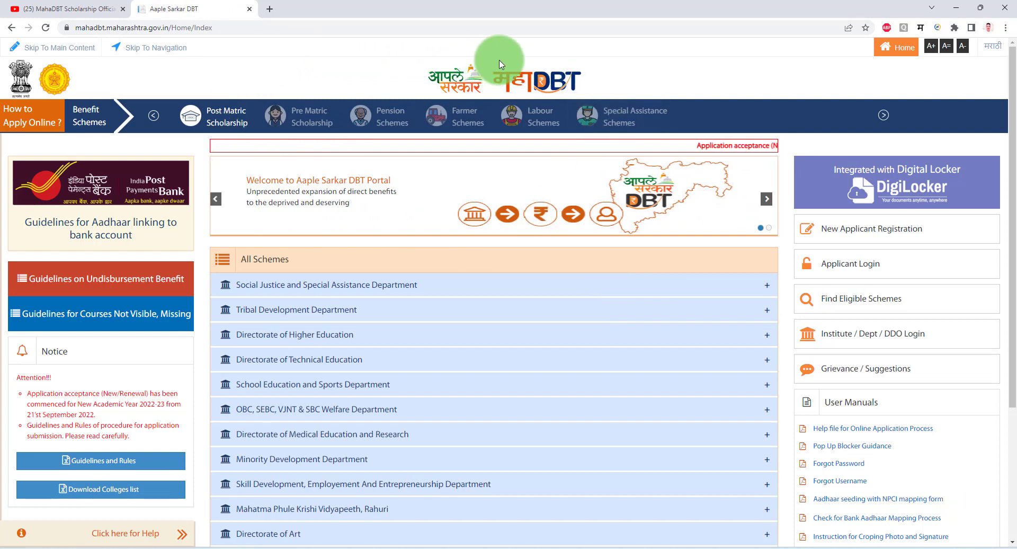
Start the Find Eligible Schemes form with religion Hindu, caste General, and family income Upto 1 Lakh.
click(862, 304)
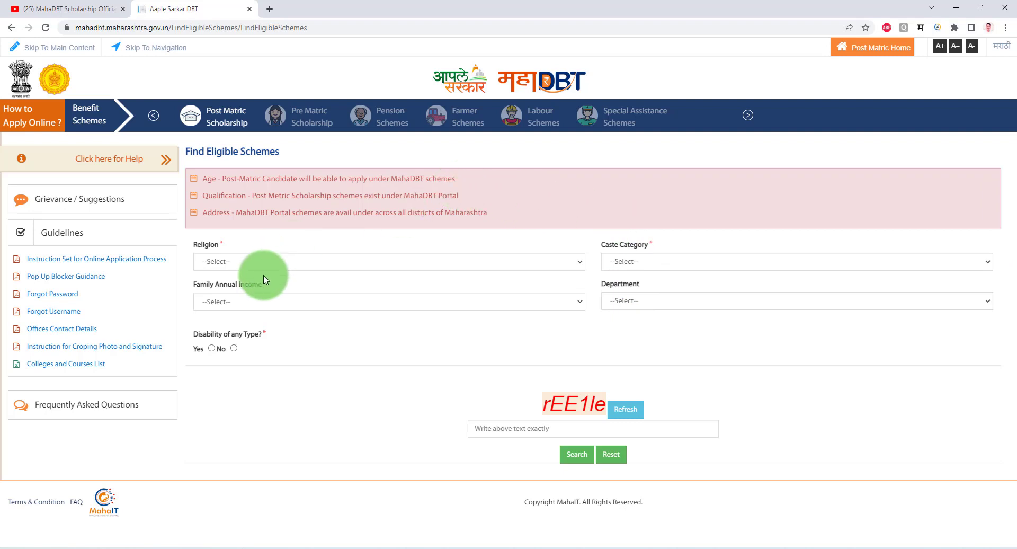
click(236, 261)
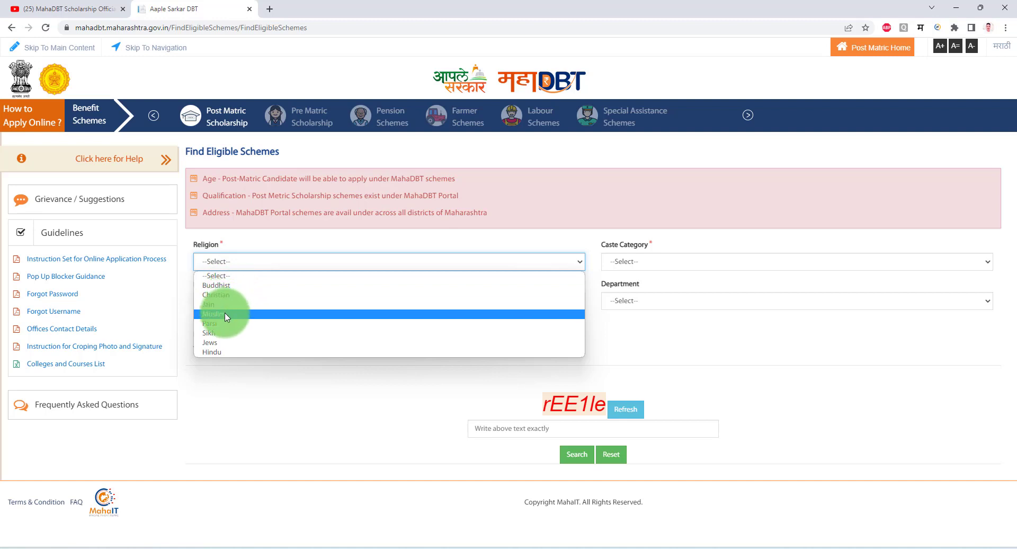
click(225, 350)
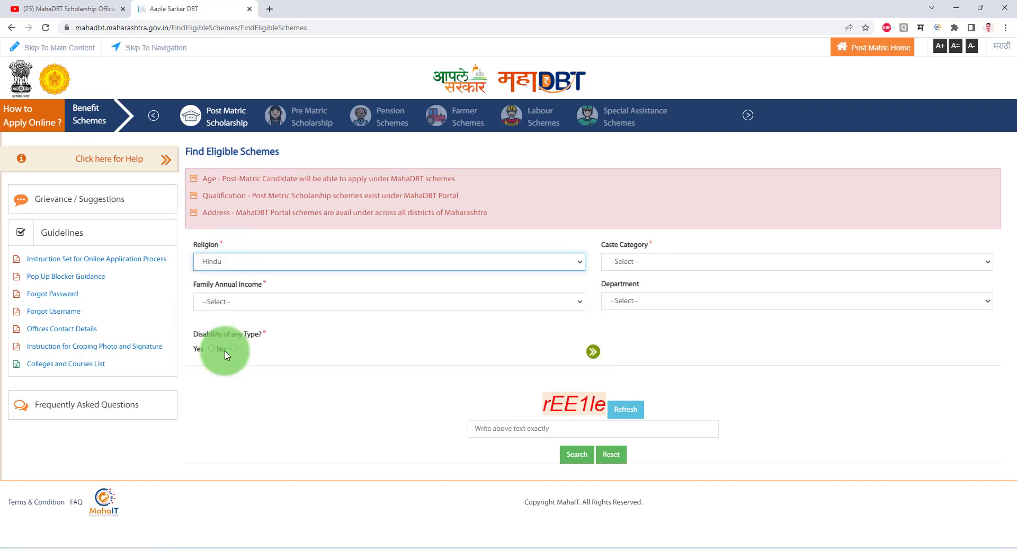
click(636, 263)
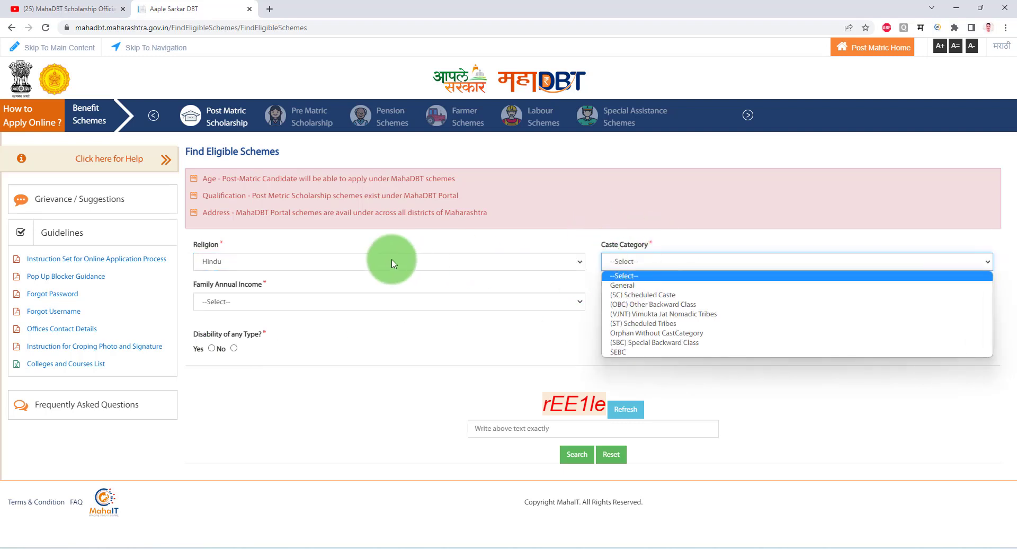
click(625, 286)
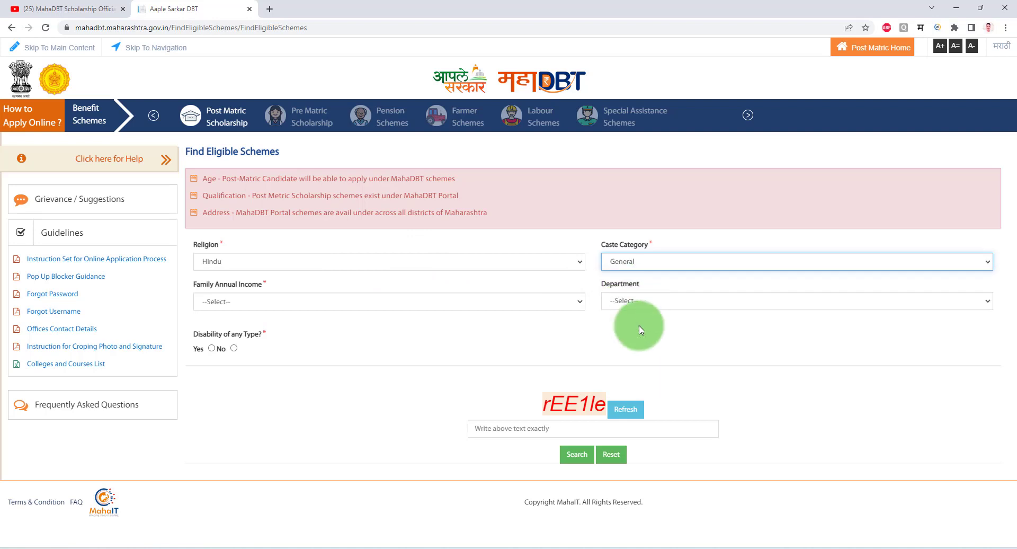
click(321, 302)
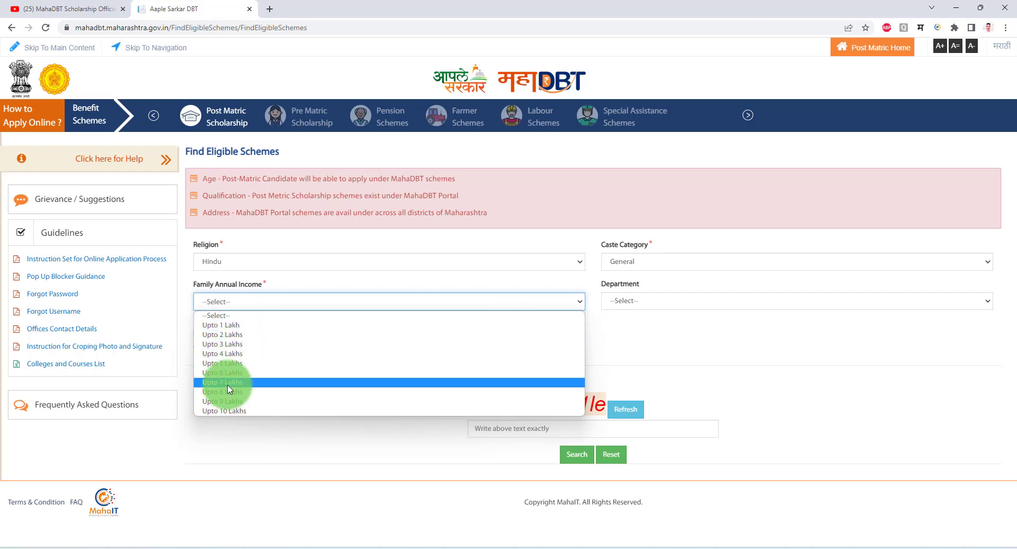
click(226, 325)
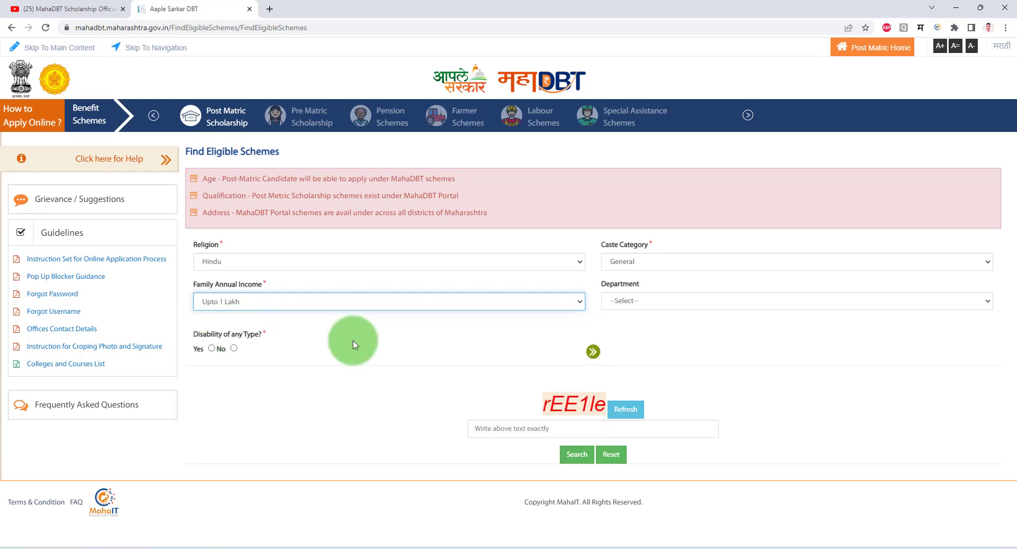
click(631, 304)
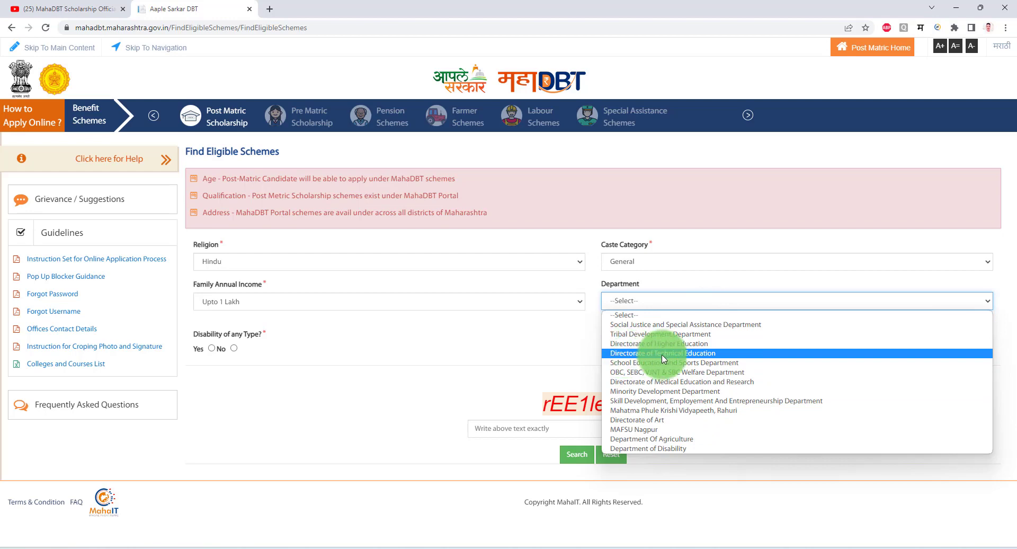
Choose Directorate of Technical Education as department and mark disability as No.
click(684, 354)
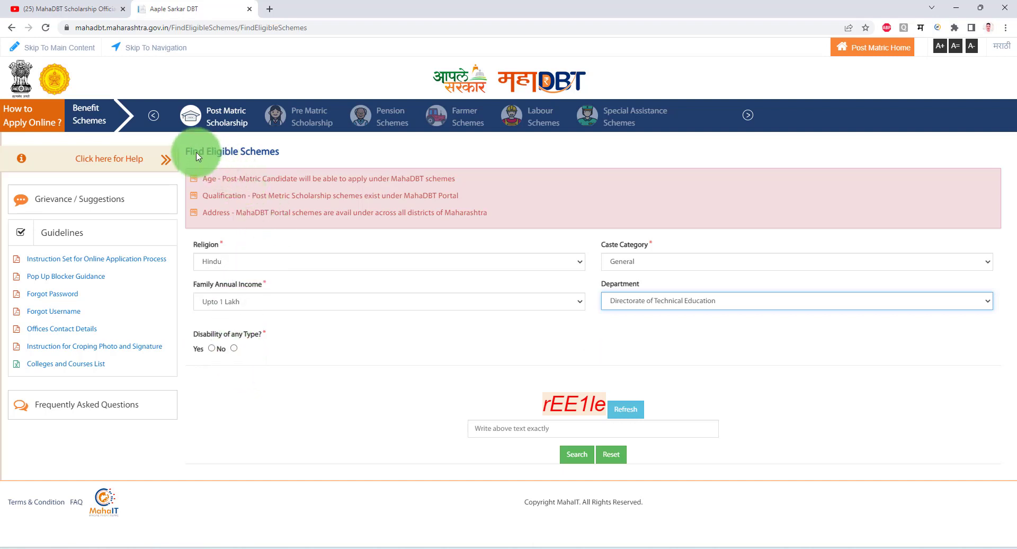
click(234, 348)
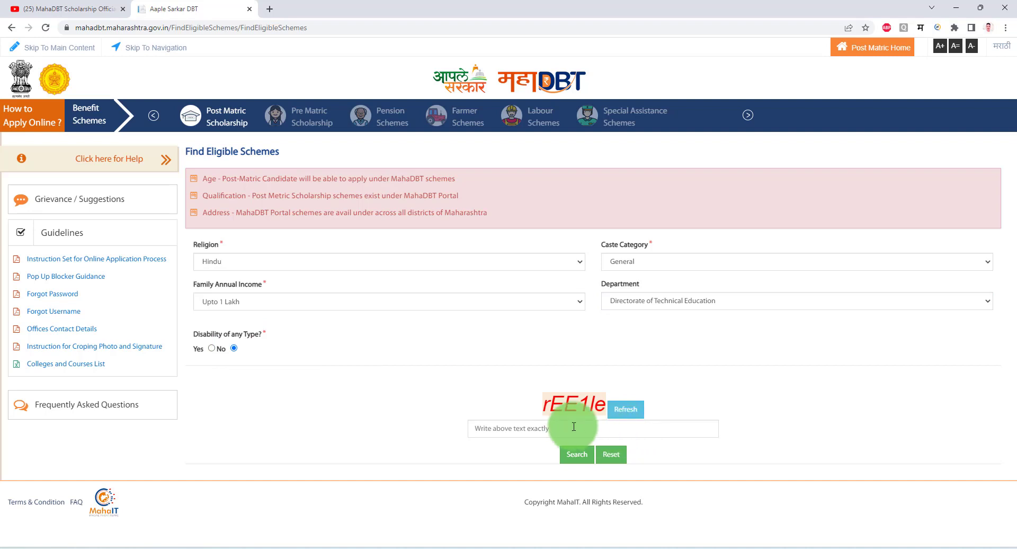
Run the search, then open the Rajarshi Chhatrapati Shahu Maharaj scheme's details in a new tab.
click(615, 427)
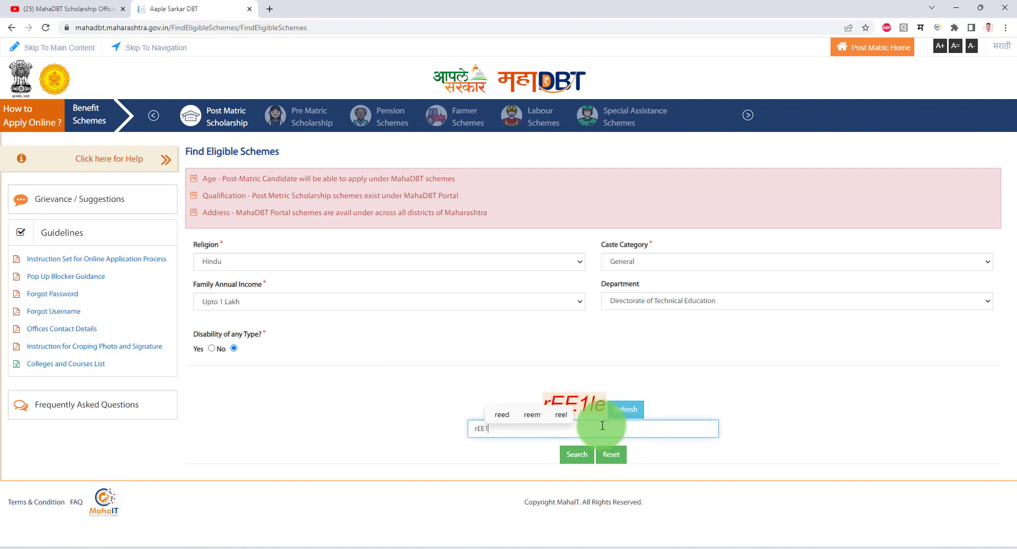
click(579, 457)
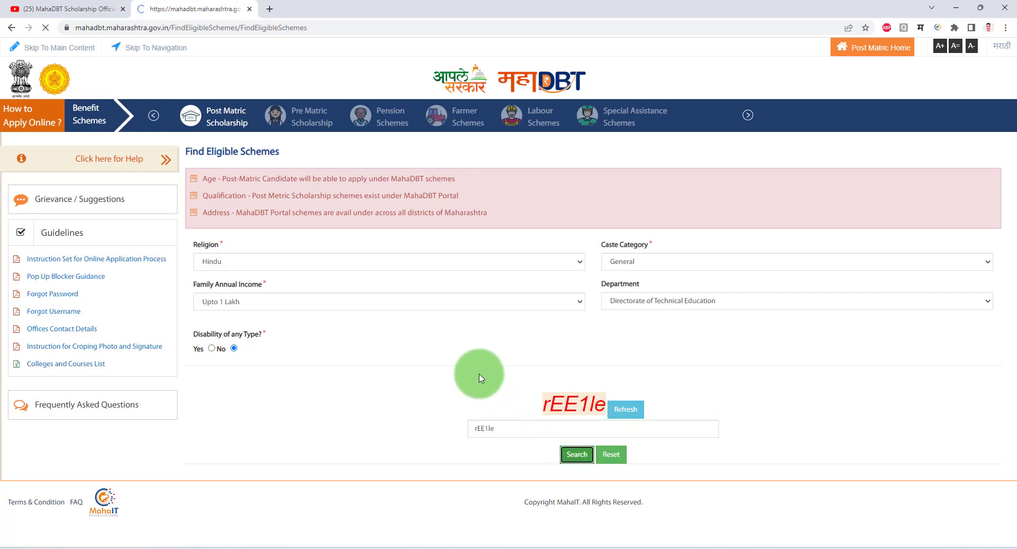
scroll(474, 372, down, 2)
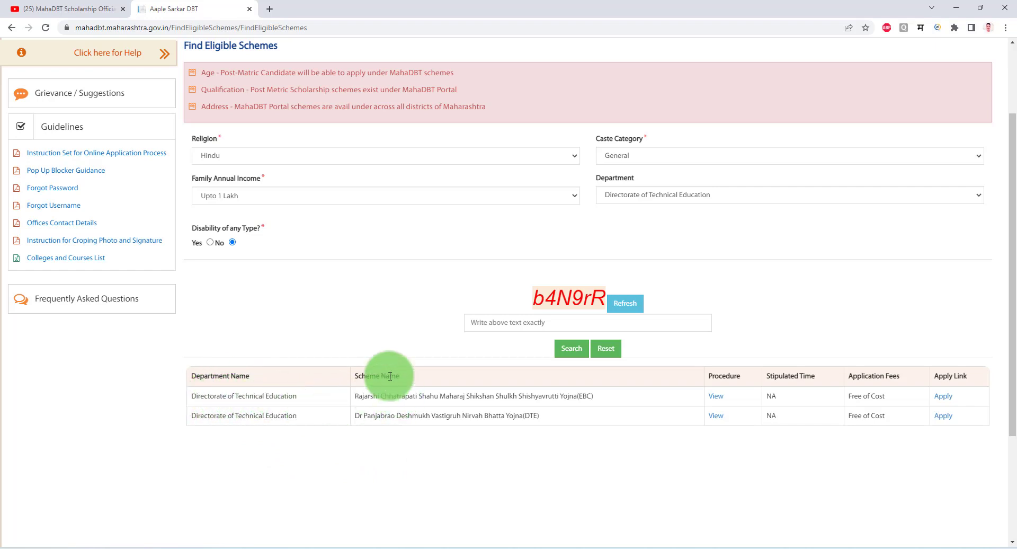
drag(593, 400, 363, 400)
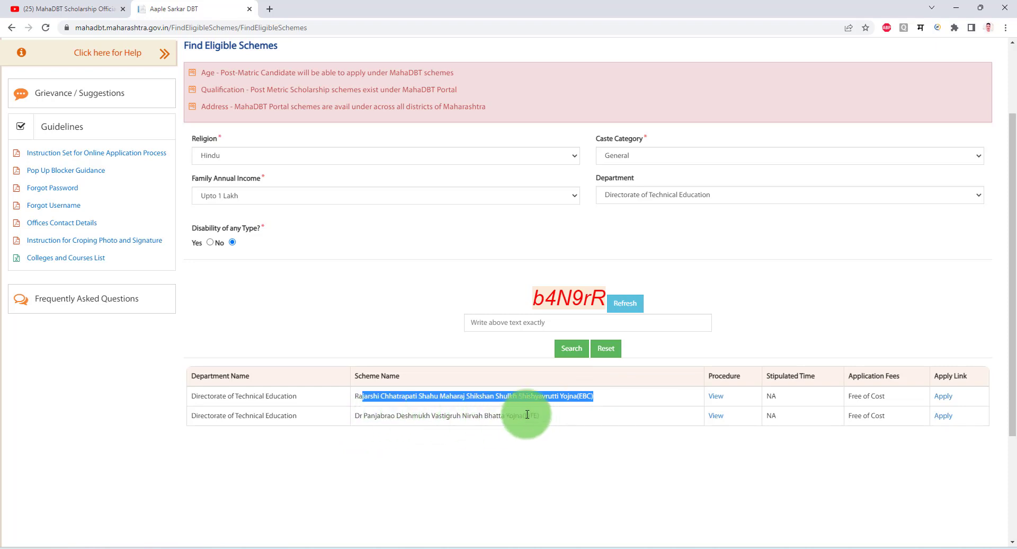
drag(527, 415, 536, 415)
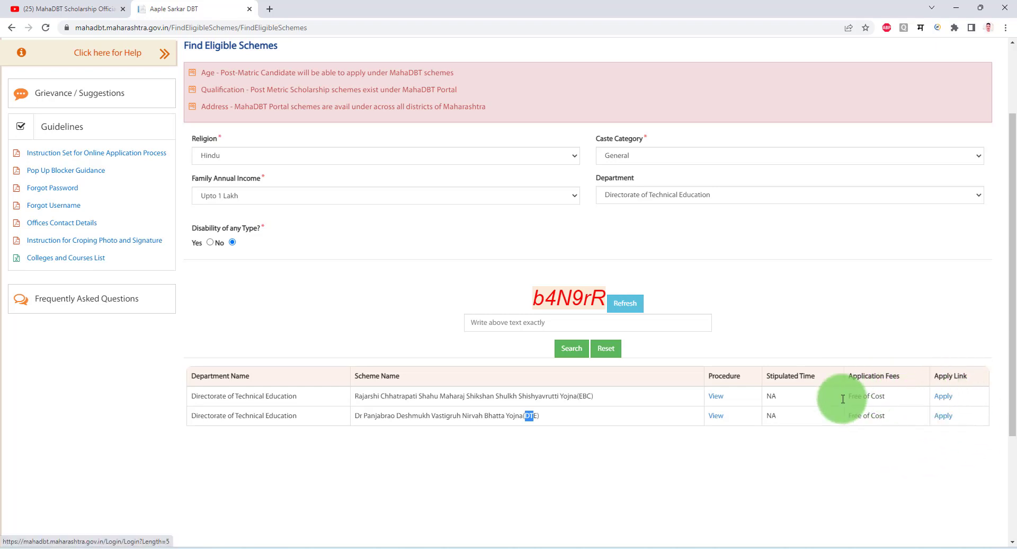
click(717, 397)
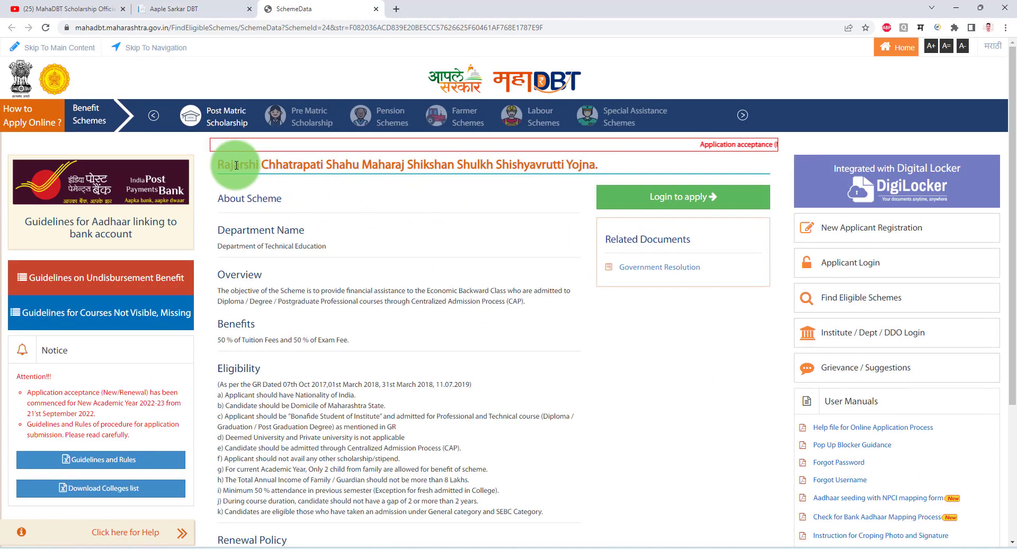
Read the scheme's tuition and exam fee benefits and nationality eligibility, then close the SchemeData tab.
drag(233, 164, 439, 166)
scroll(249, 249, down, 3)
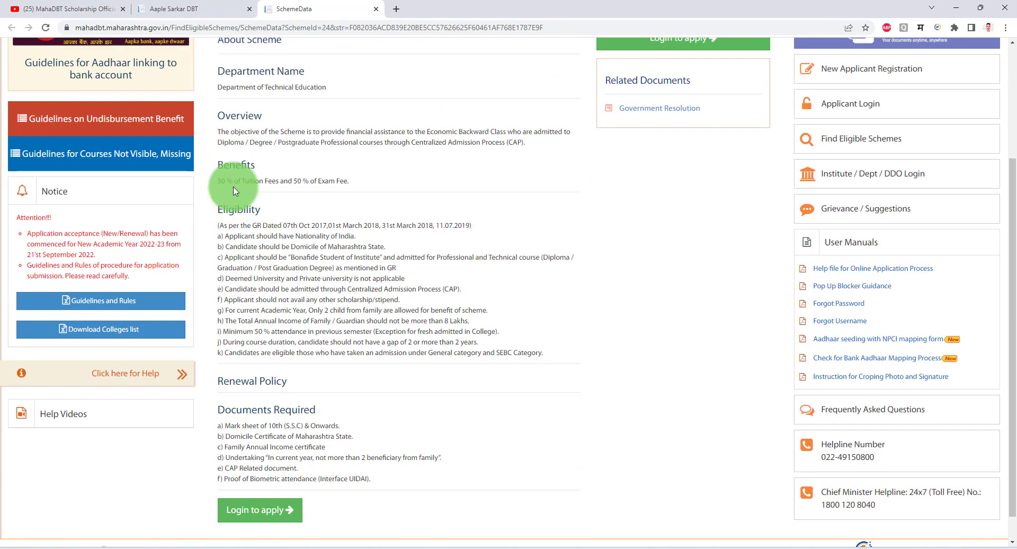
drag(235, 181, 336, 181)
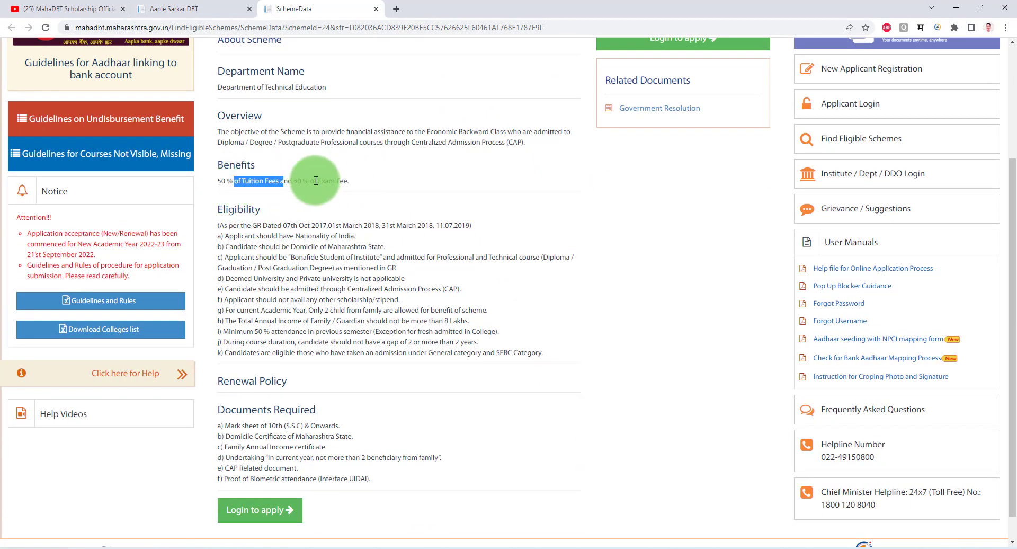
drag(245, 236, 313, 236)
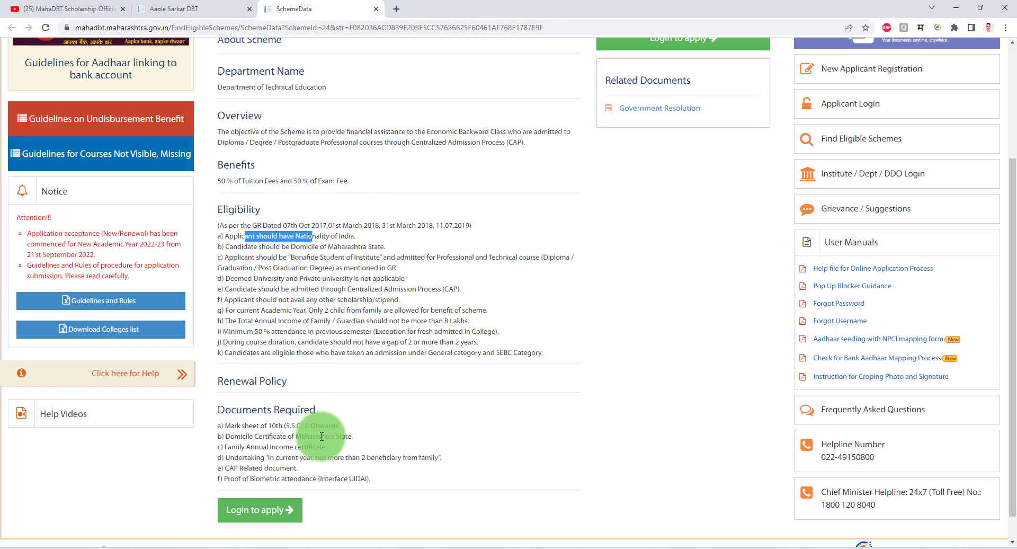
scroll(322, 436, up, 3)
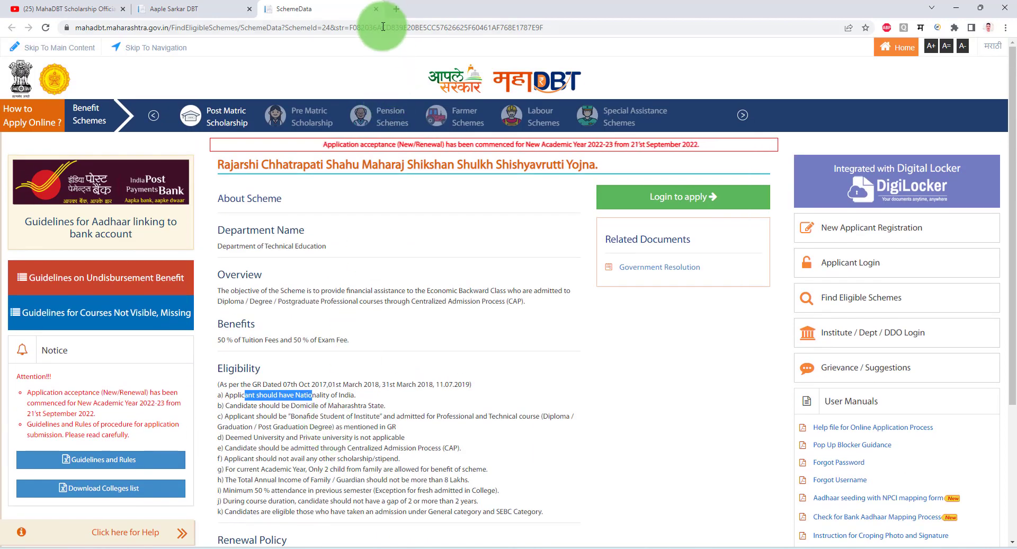
click(375, 9)
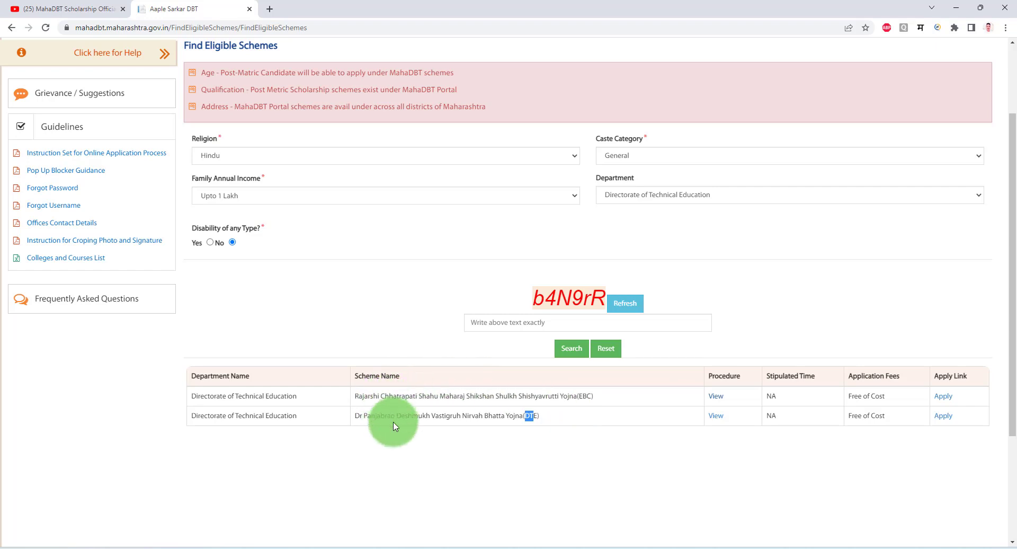
Highlight the Rajarshi Chhatrapati Shahu Maharaj and Dr Panjabrao Deshmukh Vastigruh scheme names in the results.
drag(569, 395, 610, 399)
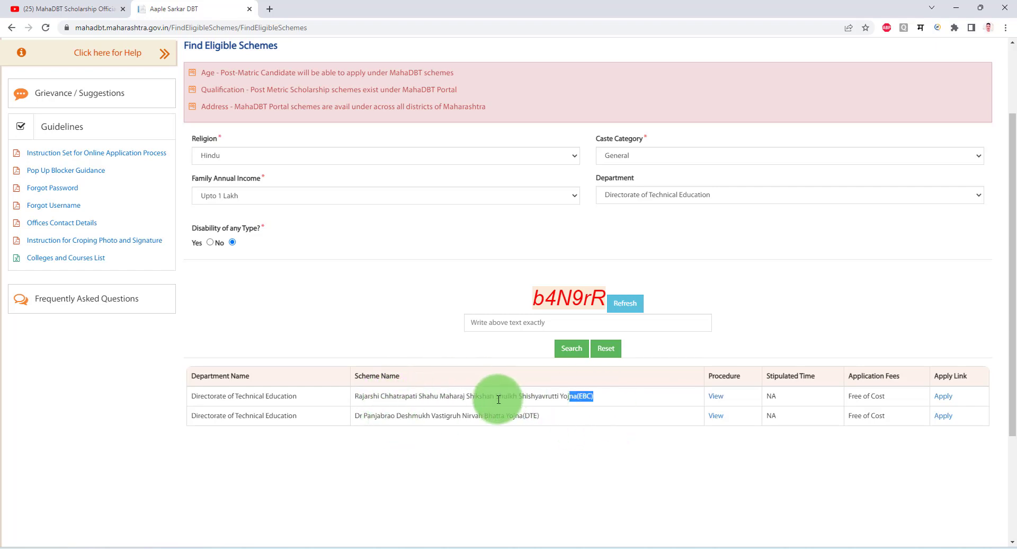
drag(360, 415, 501, 417)
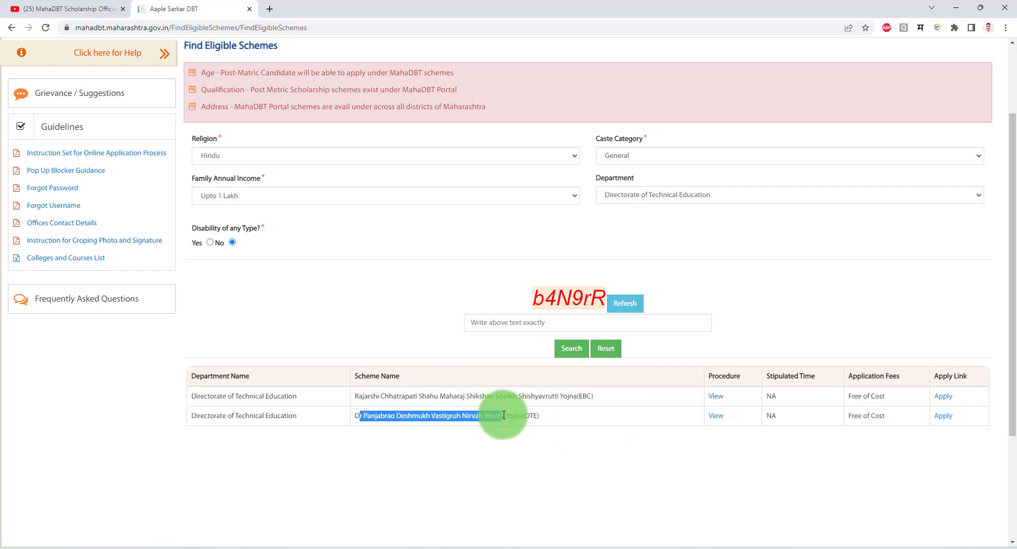
triple_click(402, 416)
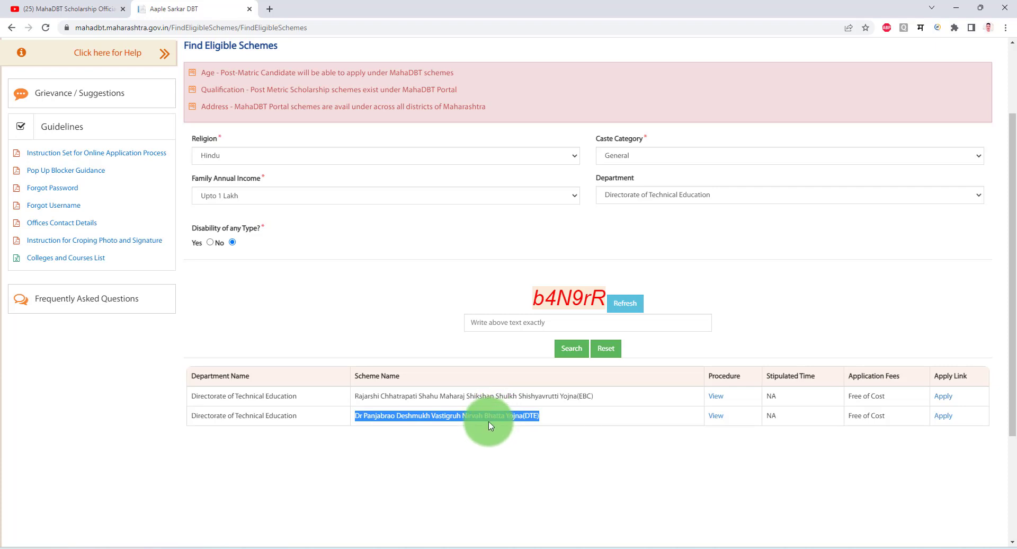
click(241, 157)
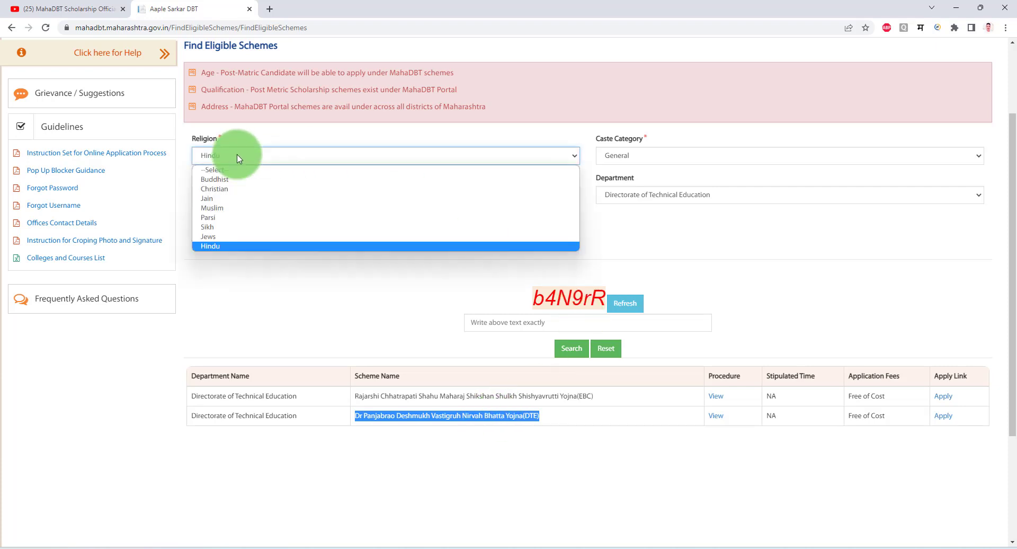
Search with religion Muslim, caste General and Minority Development Department, entering the captcha.
click(223, 206)
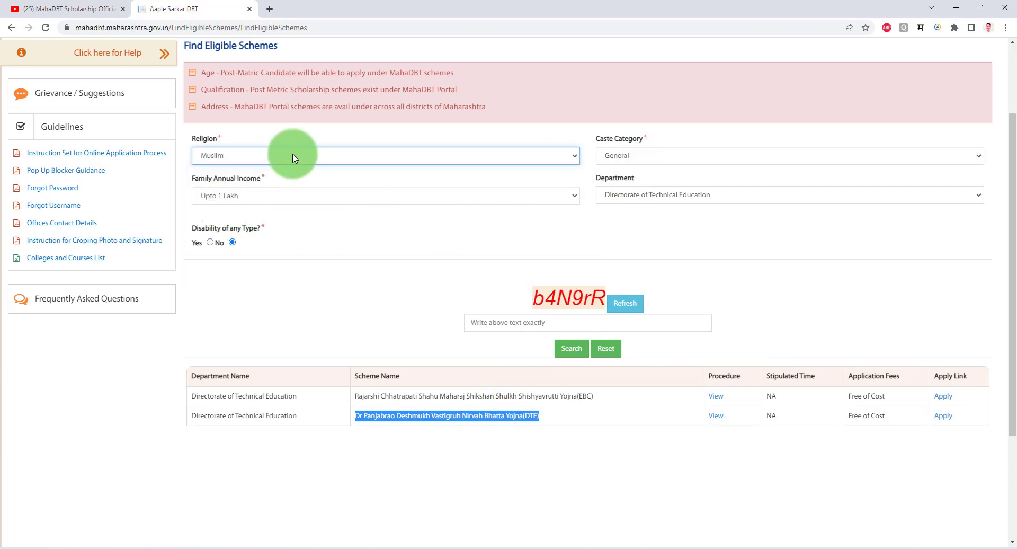
click(625, 157)
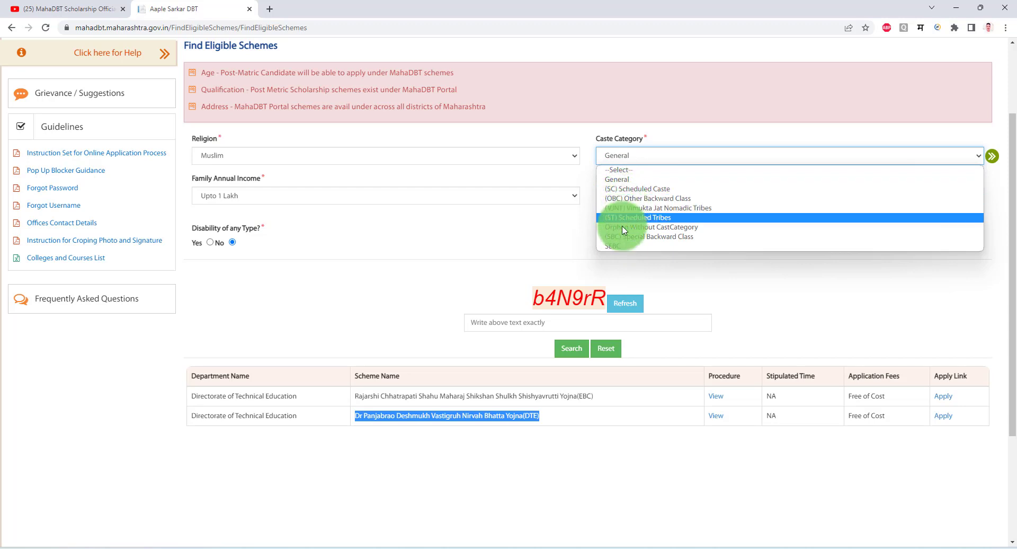
click(620, 181)
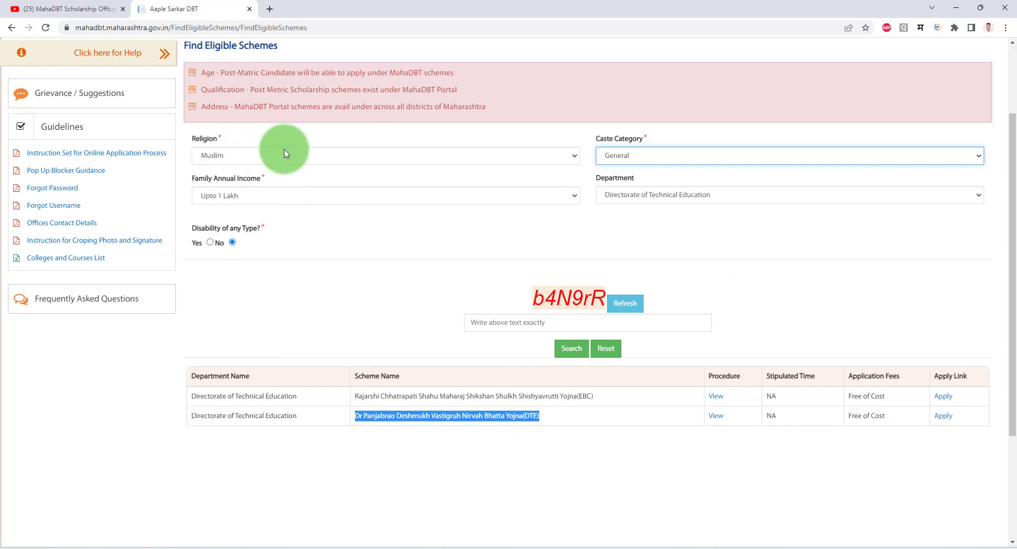
click(641, 197)
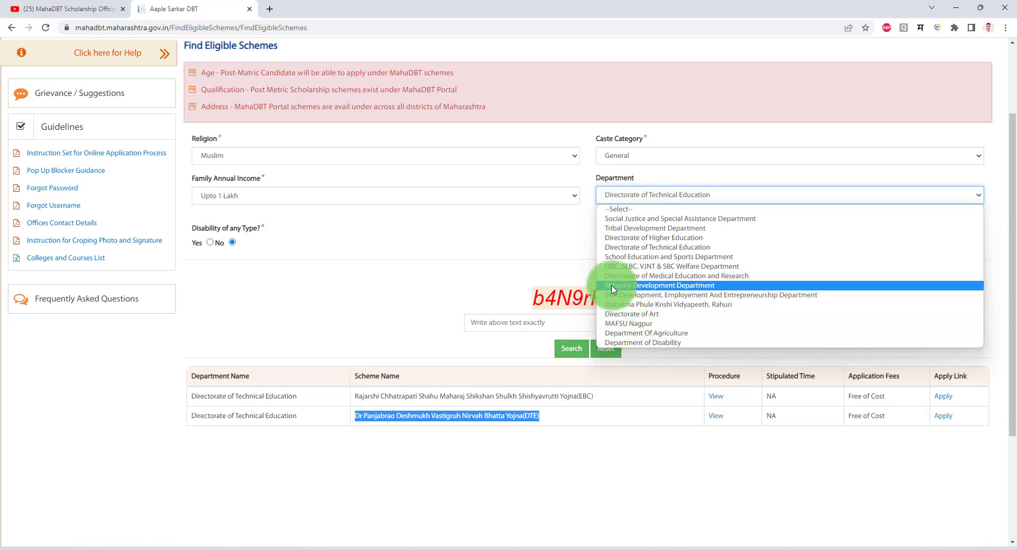
click(696, 291)
click(547, 318)
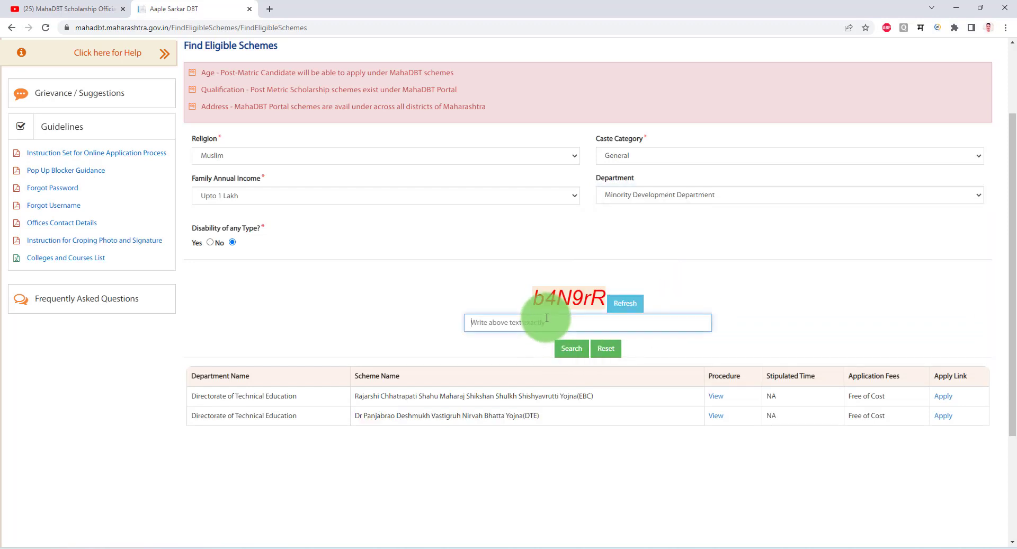
text(b4N9rR)
click(572, 349)
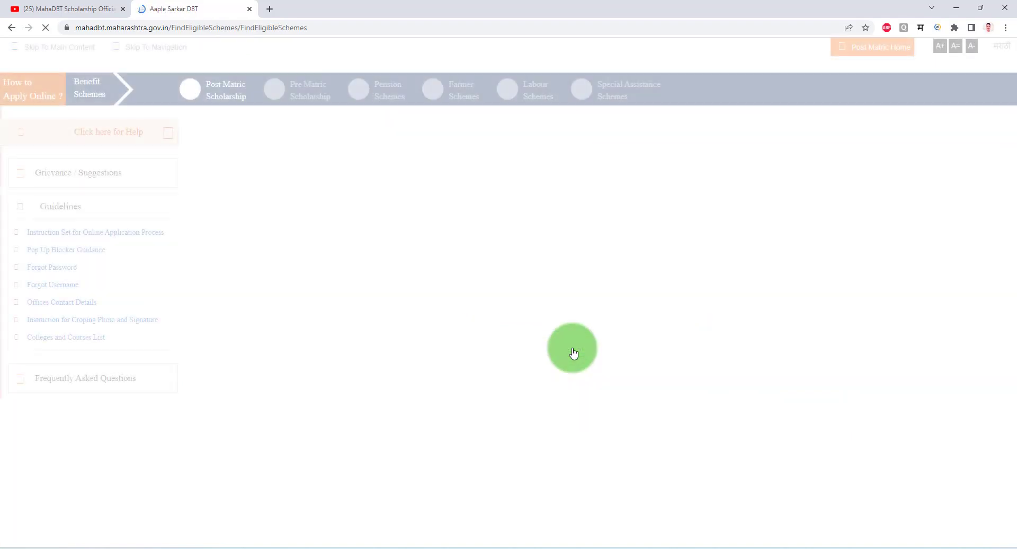
Point out the (DHE) and DMER endings in the minority scheme names.
scroll(757, 403, down, 3)
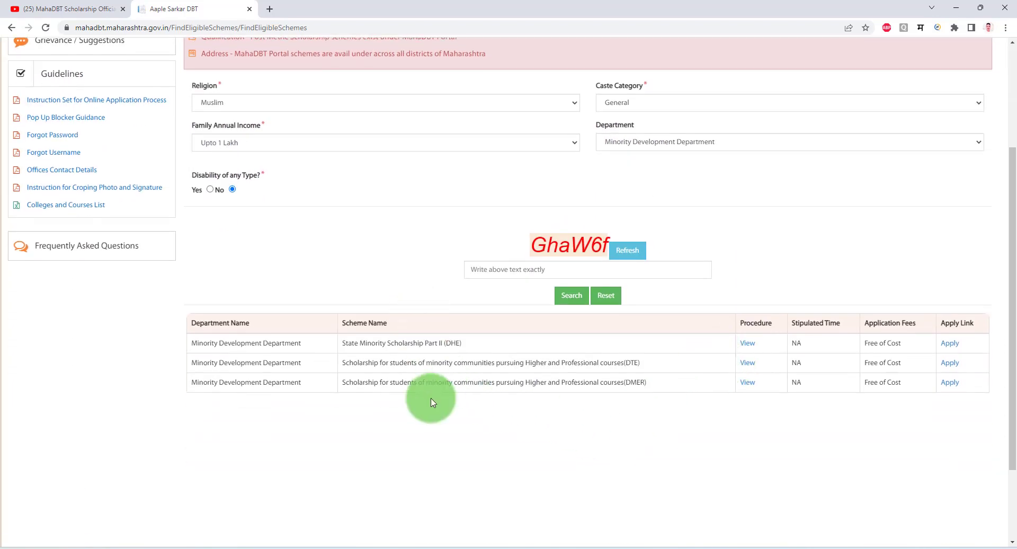
drag(450, 343, 462, 343)
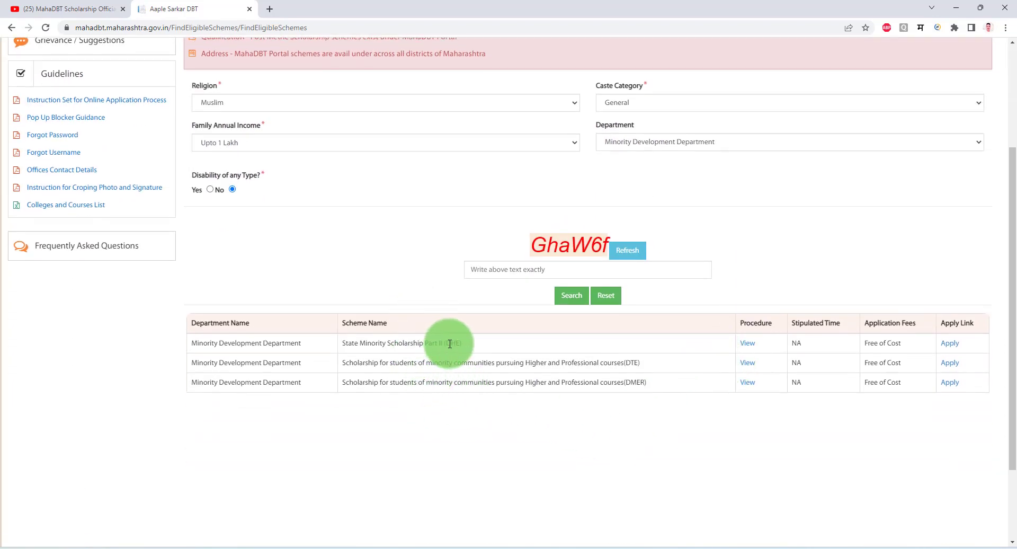
click(628, 361)
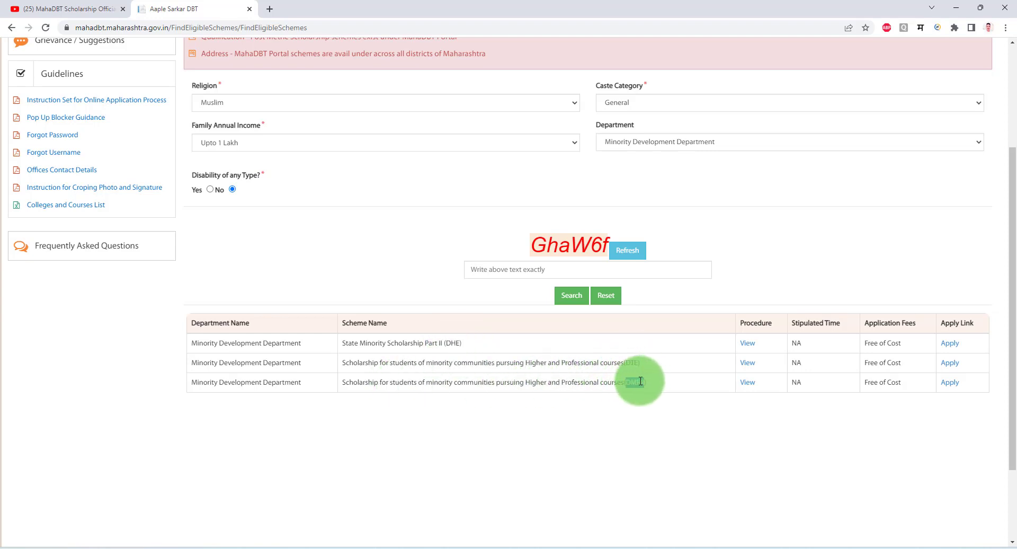
double_click(635, 381)
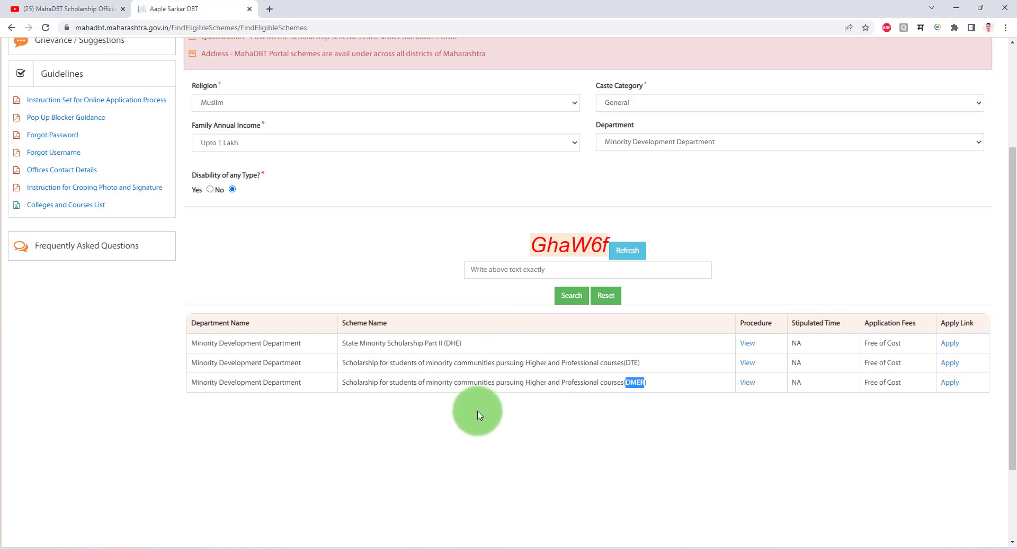
scroll(477, 414, up, 1)
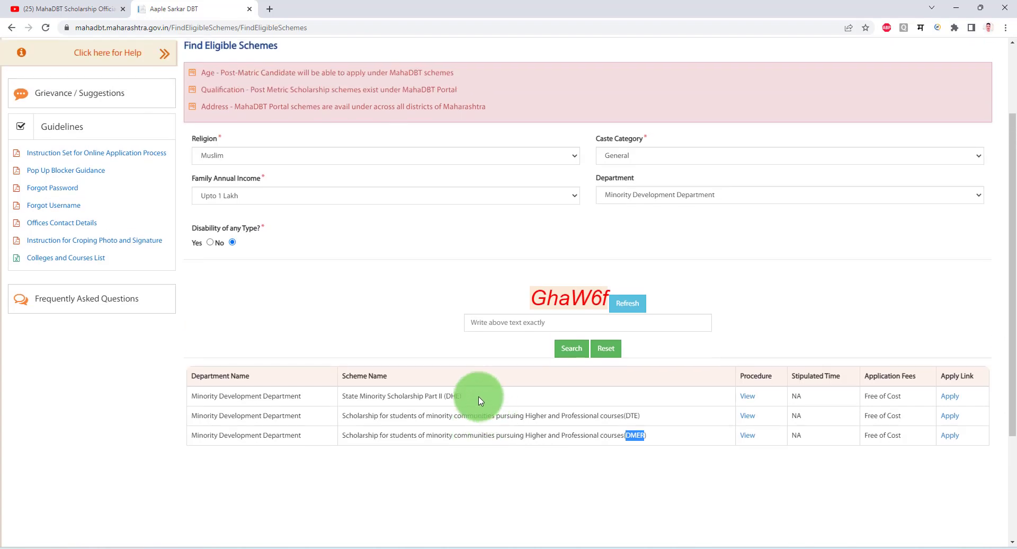
click(449, 396)
Highlight each of the three scheme names, ending (DHE), (DTE) and (DMER).
drag(448, 396, 465, 397)
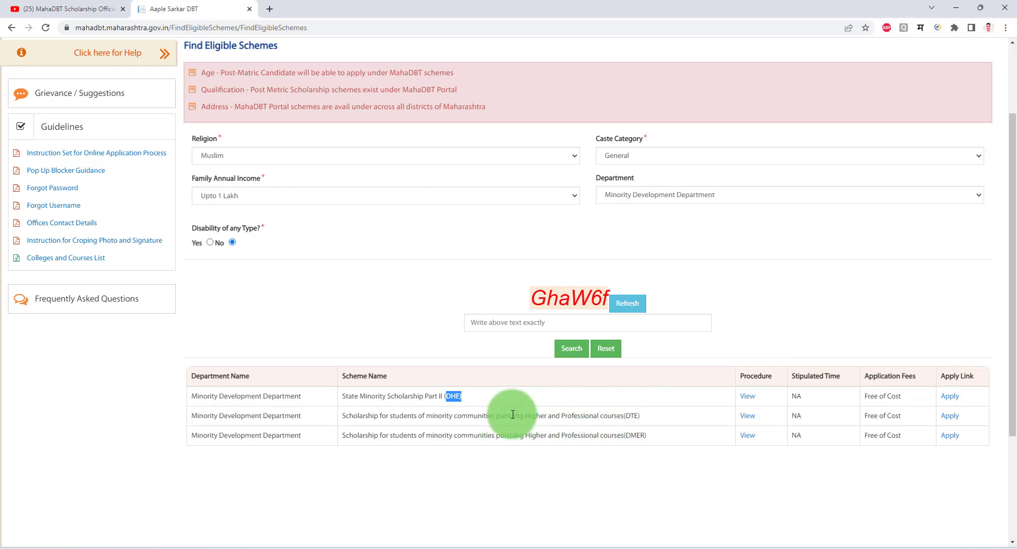
drag(354, 415, 707, 420)
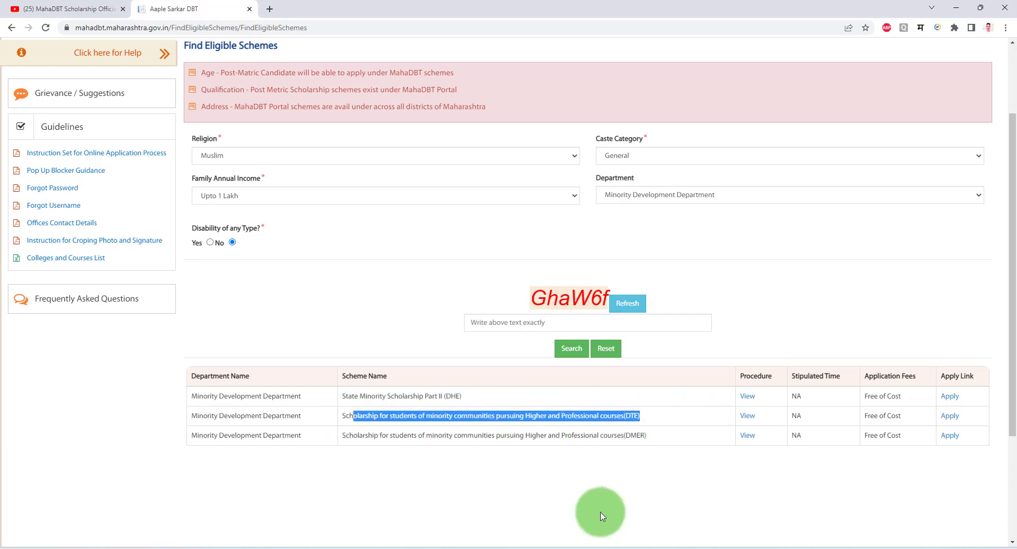
drag(617, 435, 656, 439)
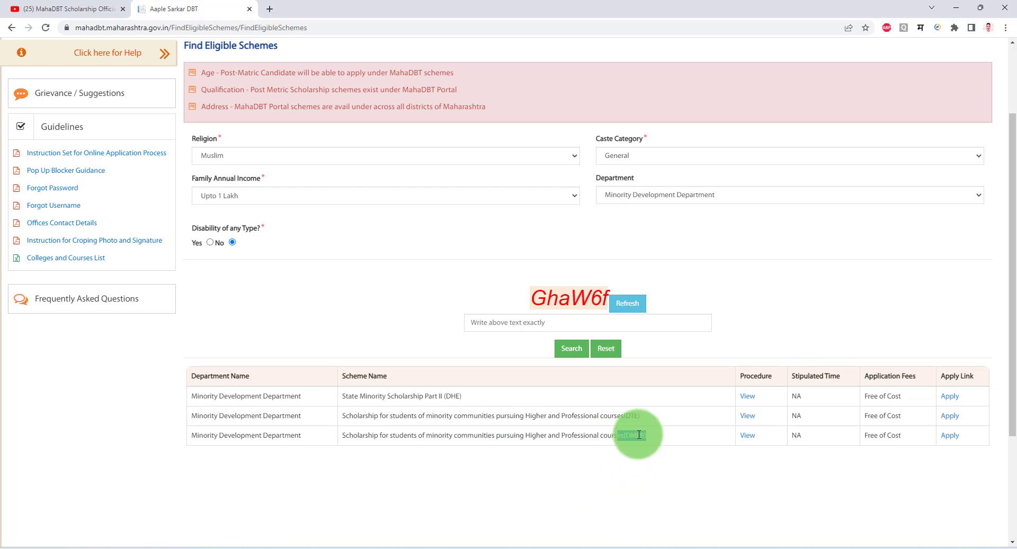
double_click(503, 436)
triple_click(503, 436)
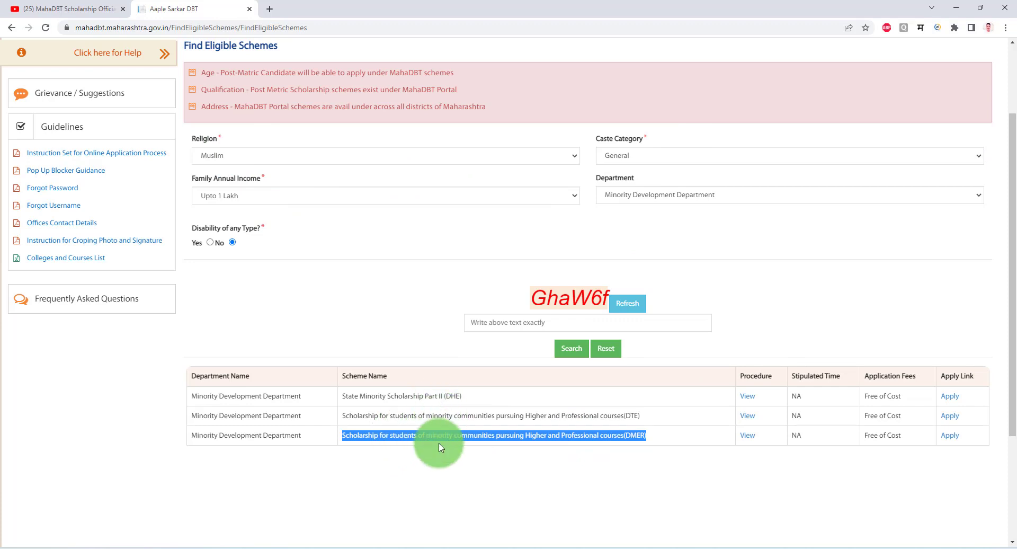
click(637, 200)
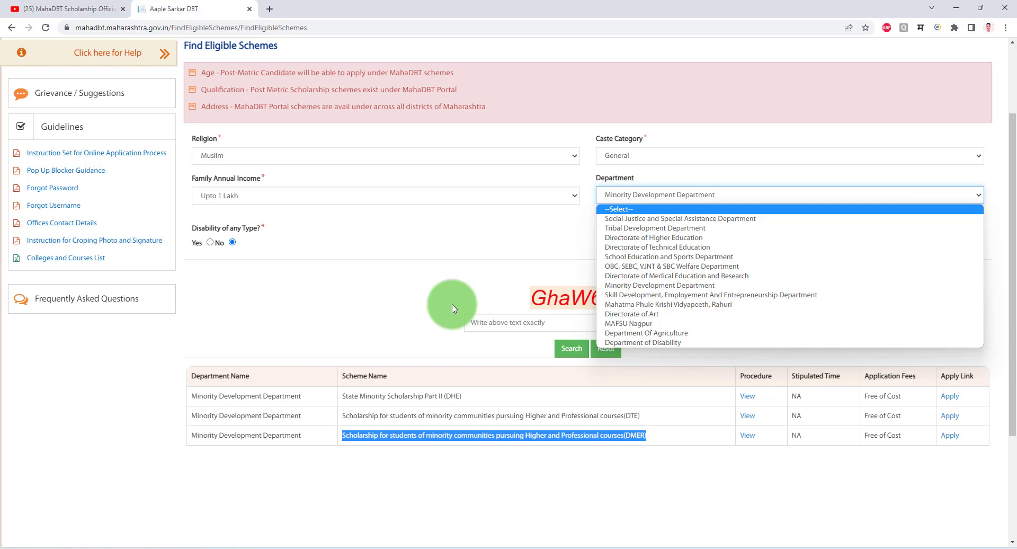
Search with Hindu, (SC) Scheduled Caste and Social Justice and Special Assistance Department, entering the captcha.
click(232, 155)
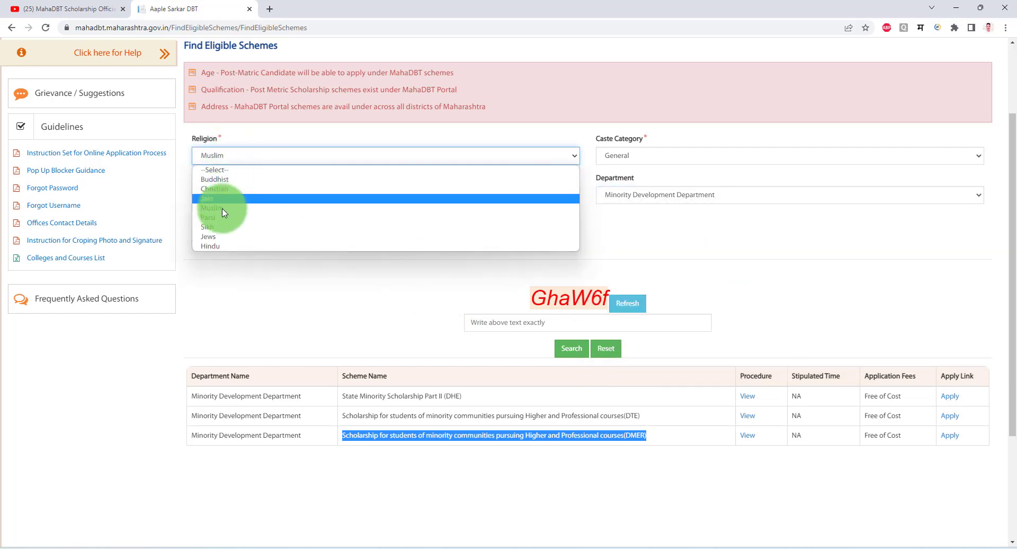
click(217, 245)
click(639, 155)
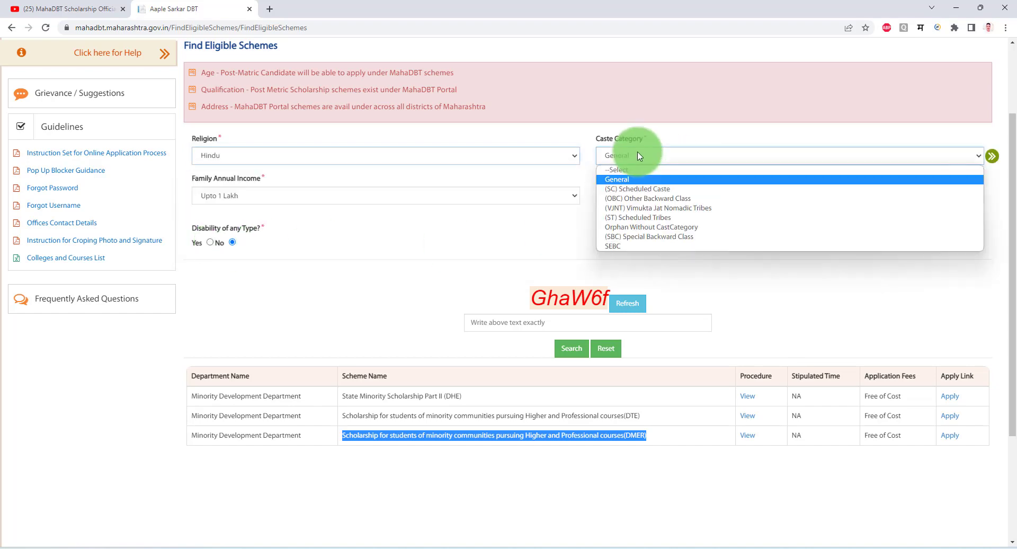
click(640, 190)
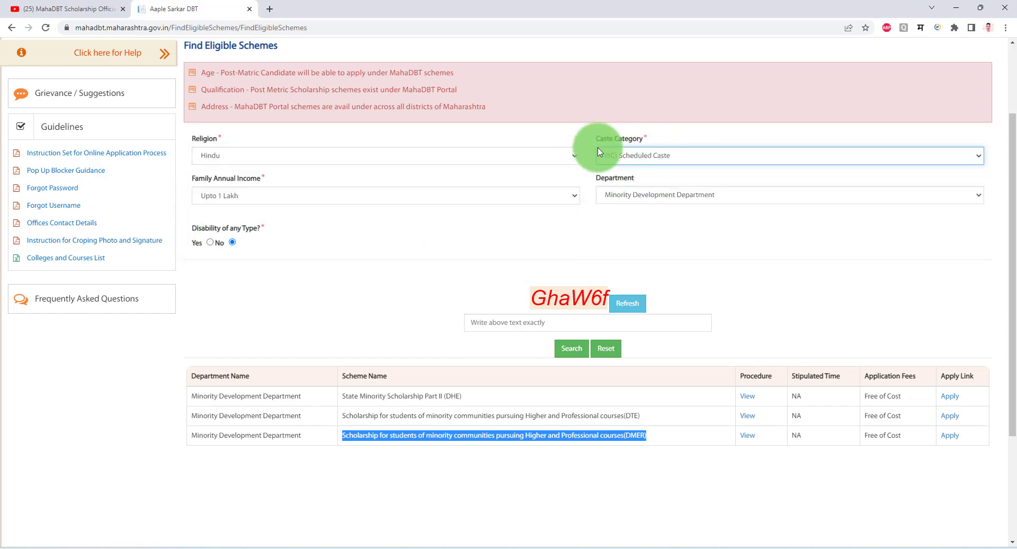
click(653, 196)
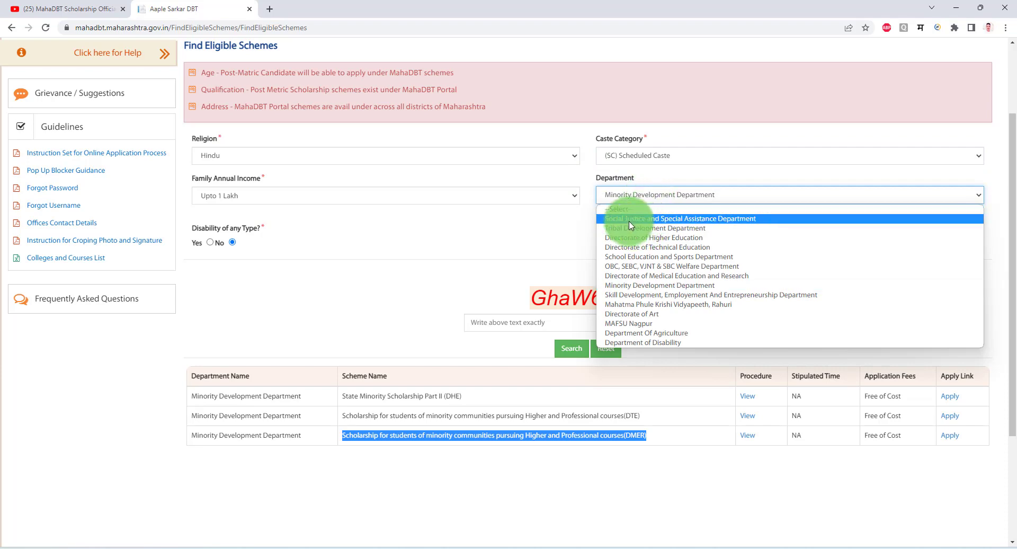
click(702, 218)
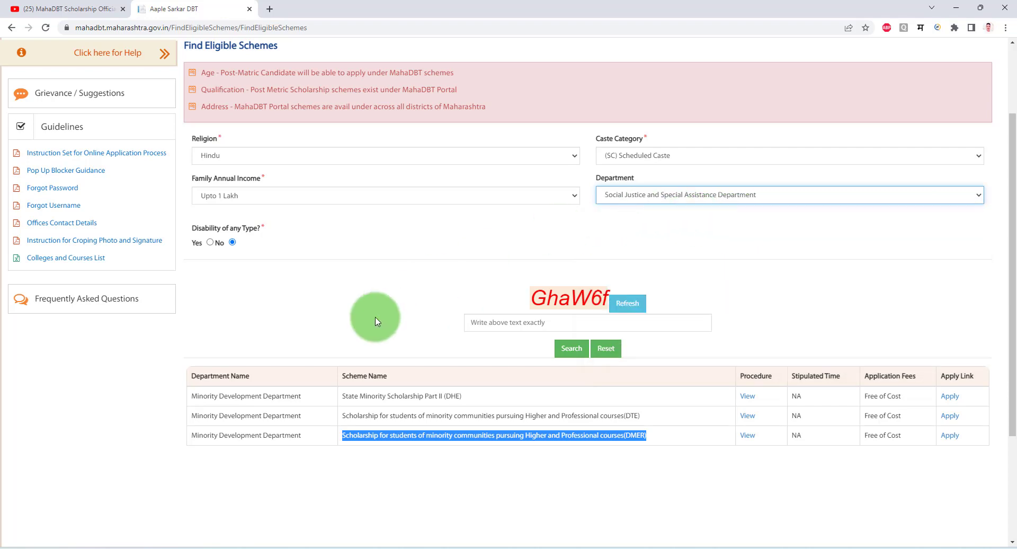
click(527, 320)
text(G)
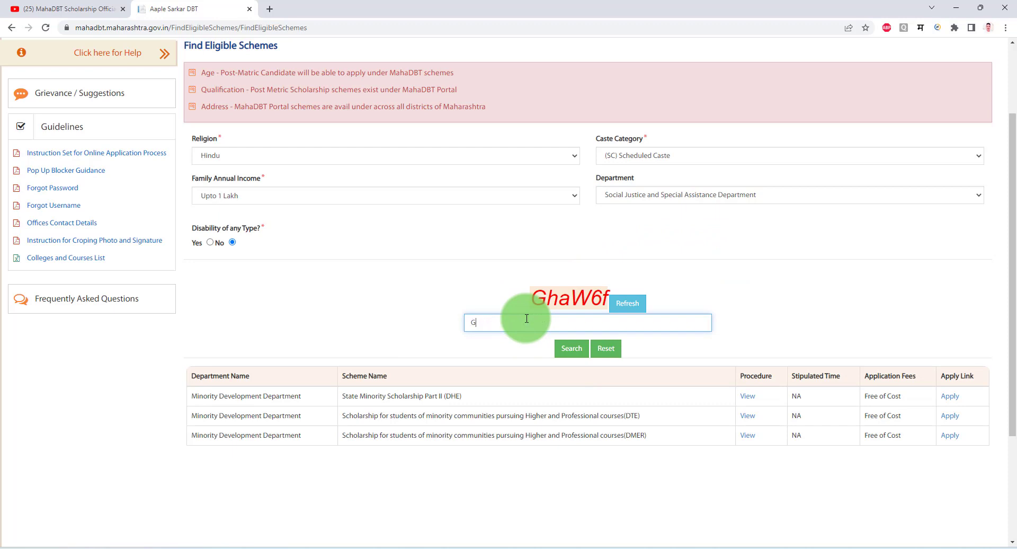
text(haW+6)
click(571, 349)
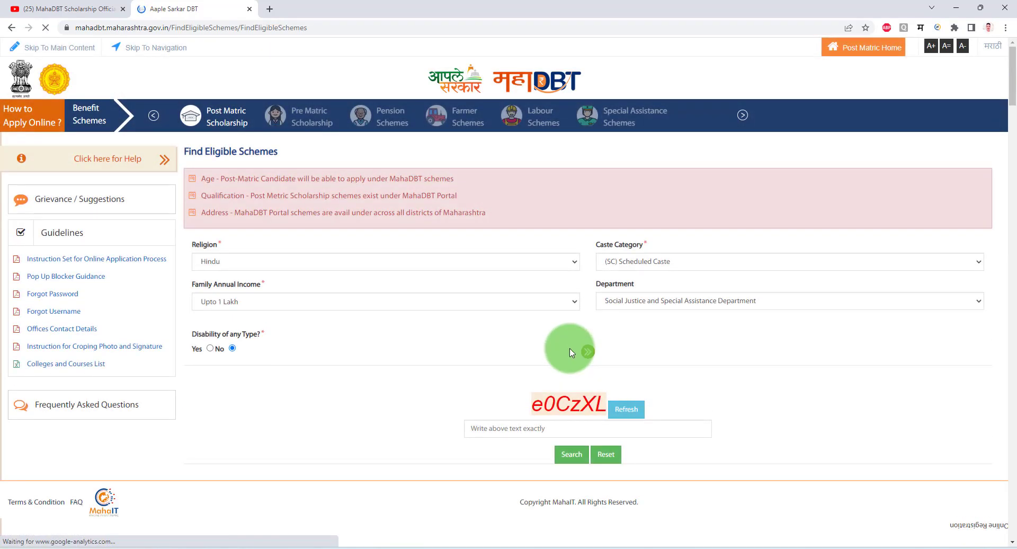
Highlight the Government of India Post-Matric Scholarship name at the top of the results.
scroll(459, 439, down, 4)
scroll(468, 315, up, 2)
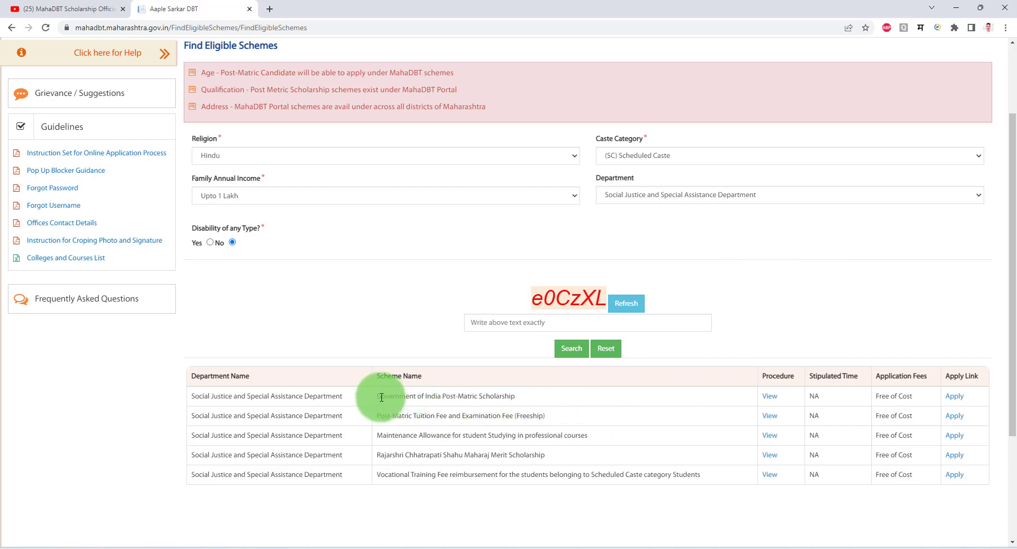
mouse_move(375, 397)
mouse_down()
mouse_move(516, 395)
mouse_move(377, 395)
mouse_up()
triple_click(476, 396)
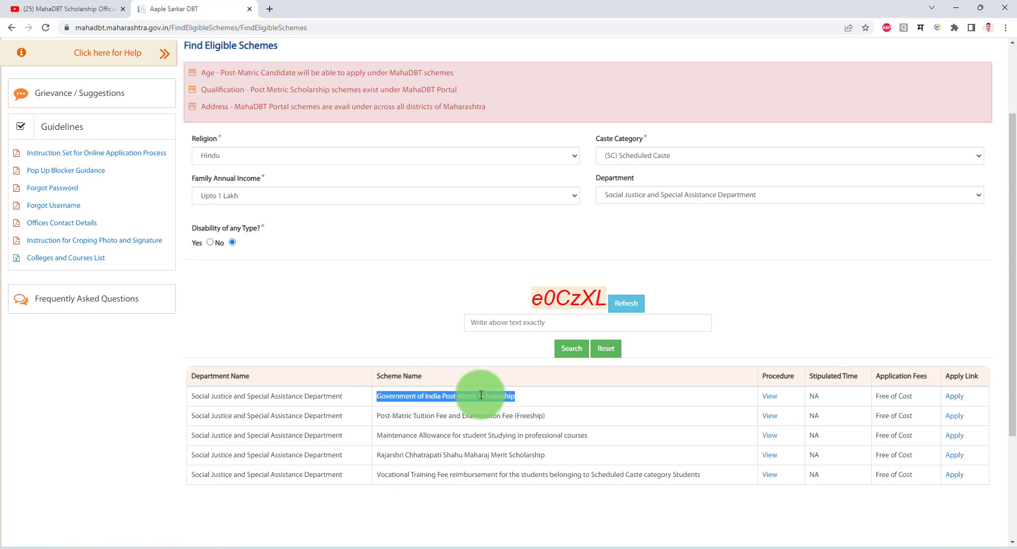
triple_click(479, 395)
Highlight the Freeship and Maintenance Allowance scheme names in the results table.
triple_click(530, 415)
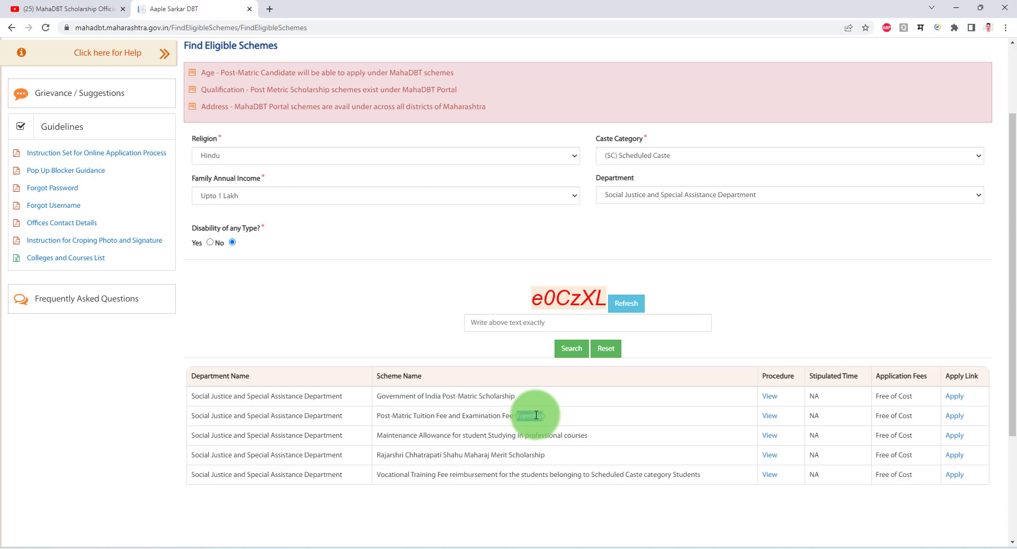
click(551, 418)
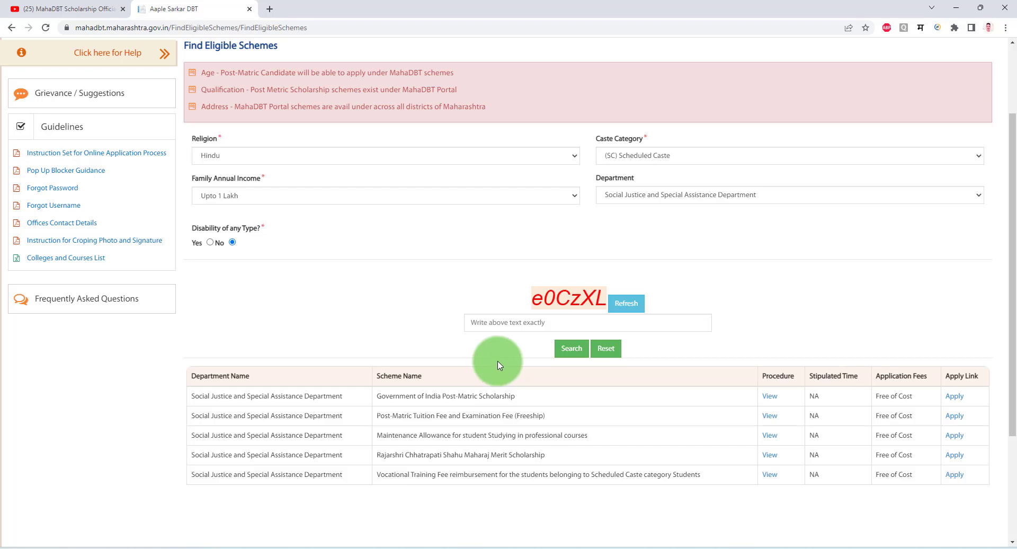
triple_click(528, 416)
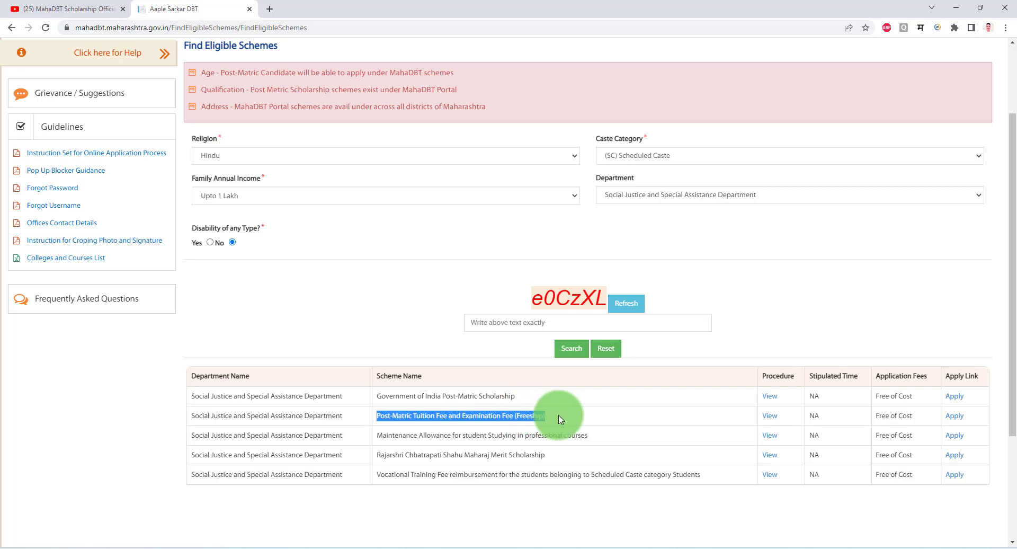
drag(414, 438, 518, 439)
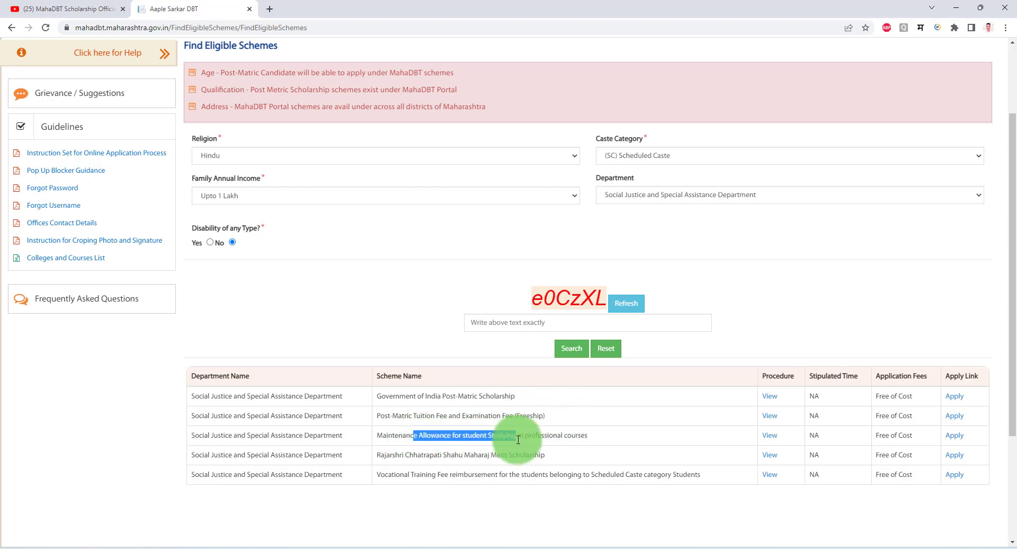
click(593, 439)
drag(594, 439, 419, 435)
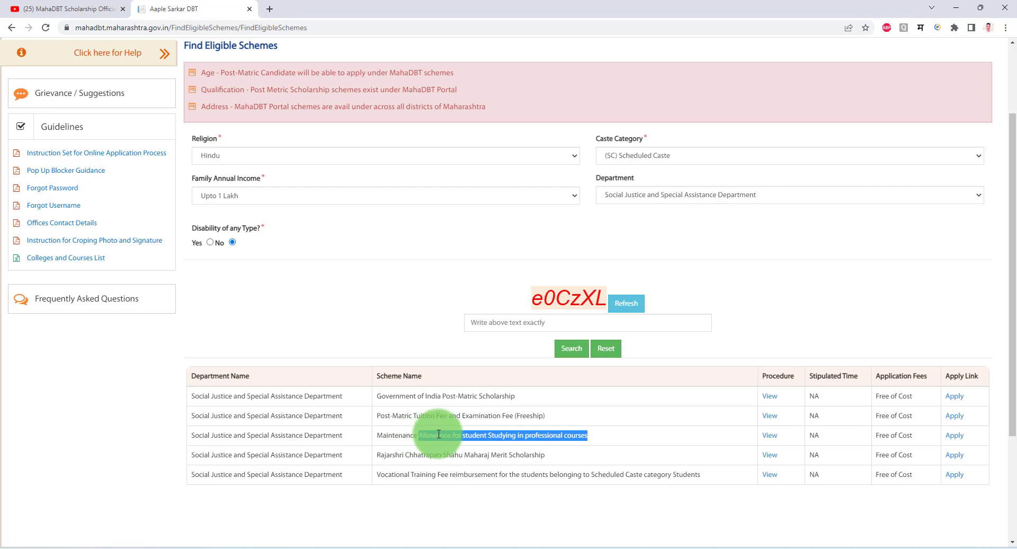
double_click(439, 434)
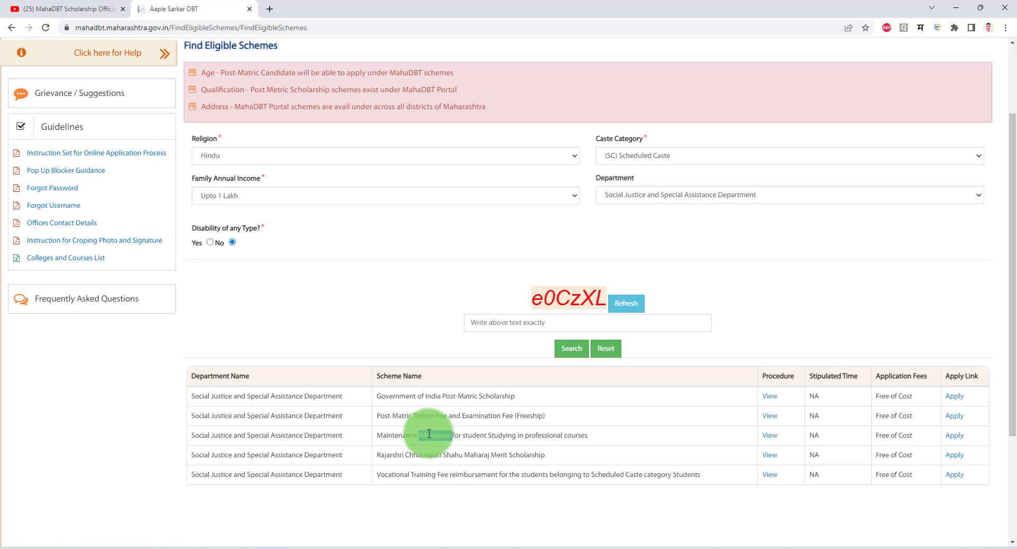
triple_click(439, 432)
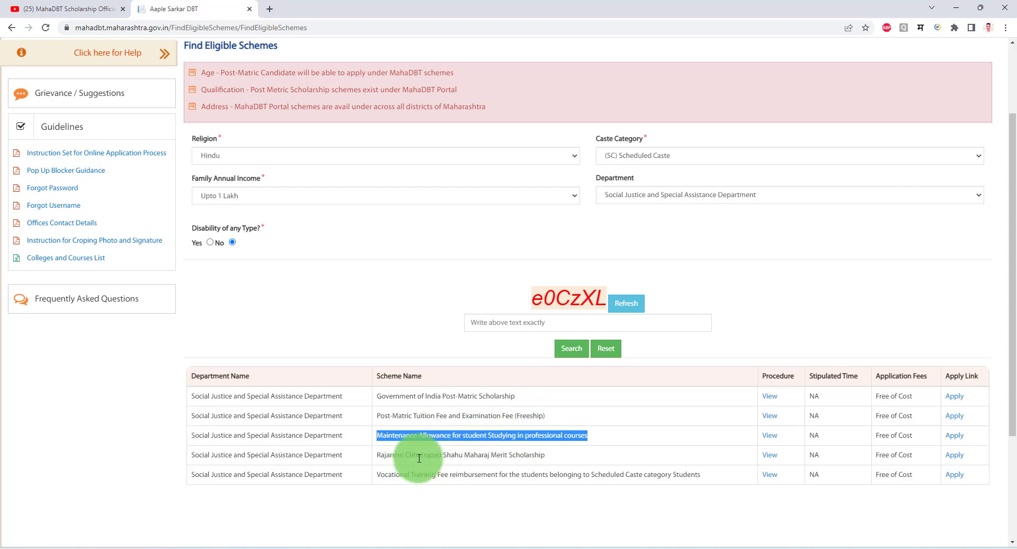
drag(551, 454, 373, 457)
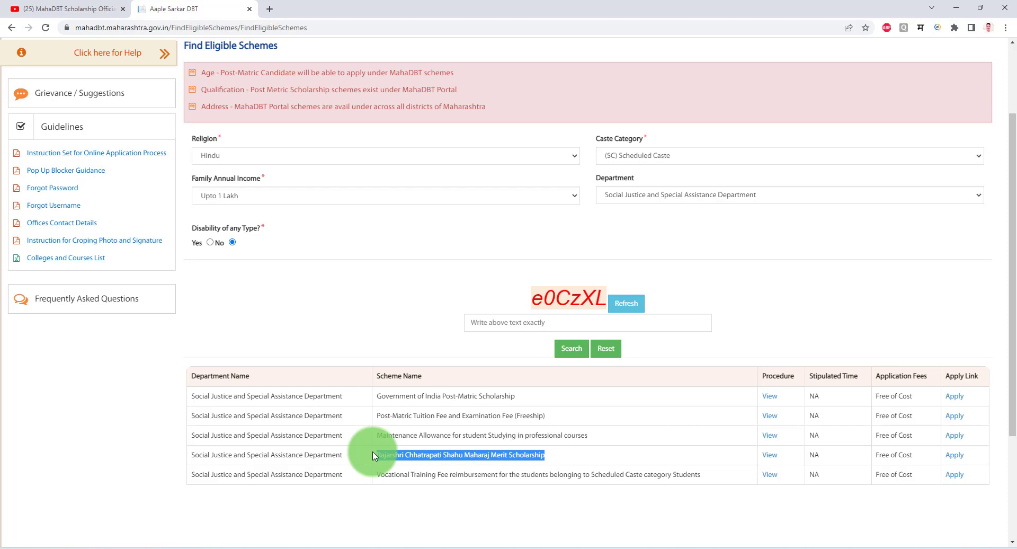
triple_click(439, 454)
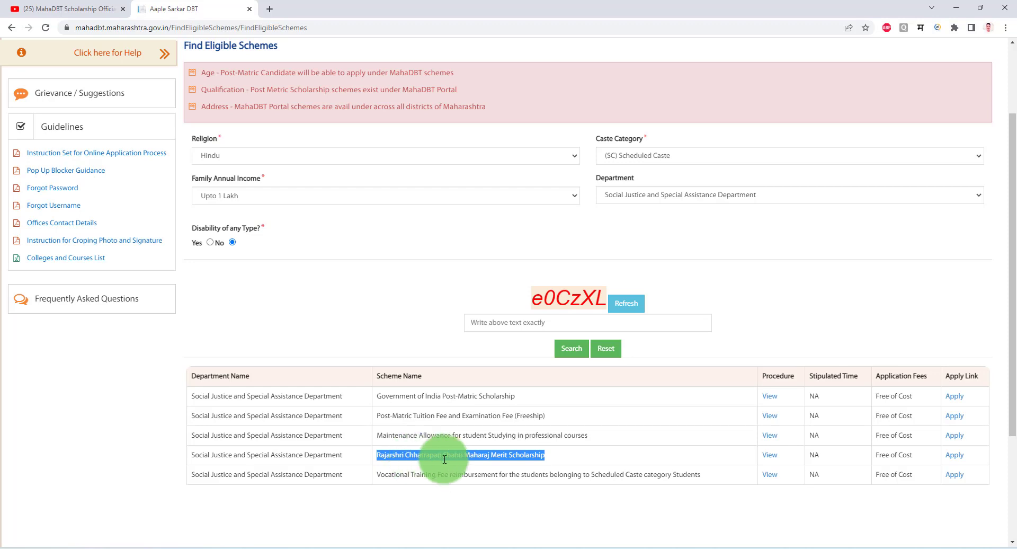
drag(397, 477, 453, 475)
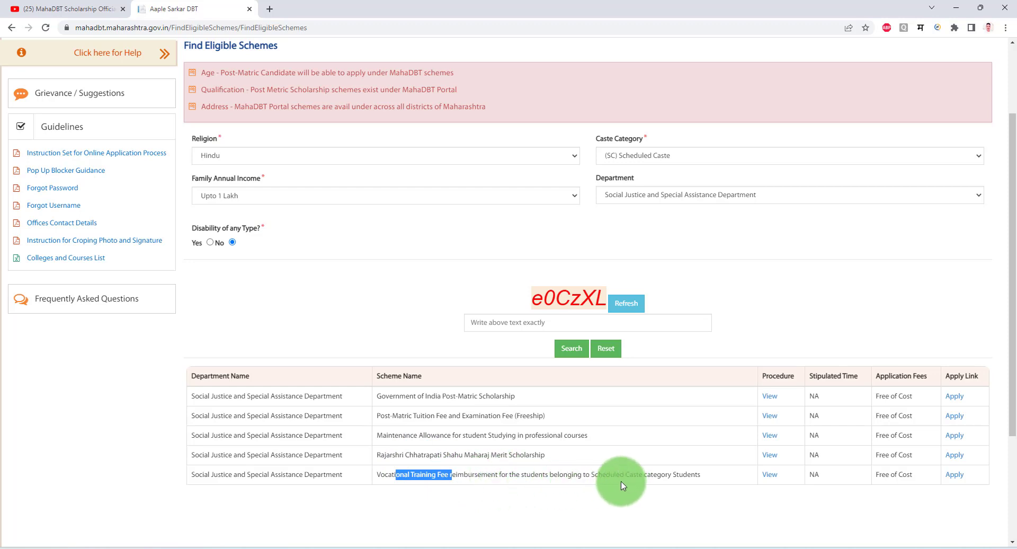
click(690, 476)
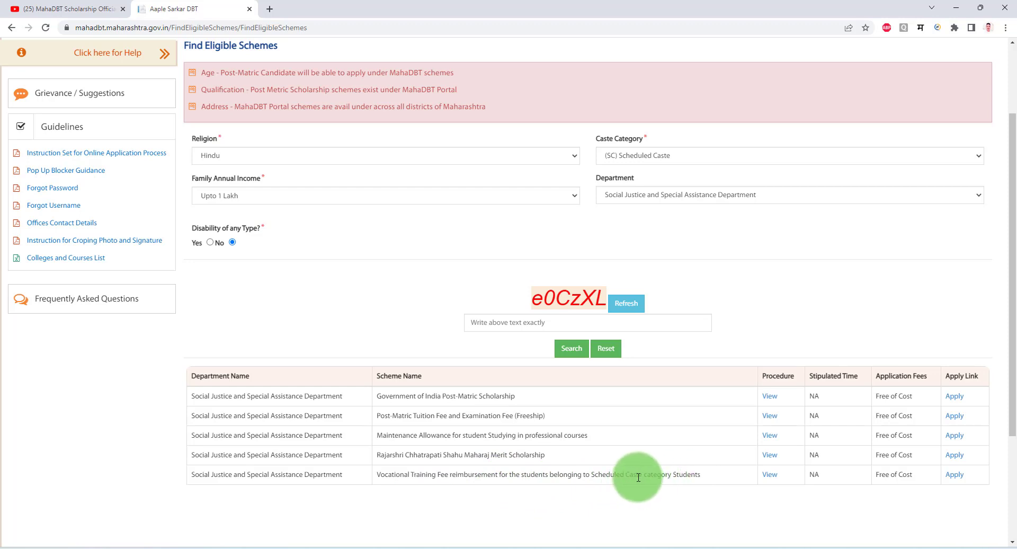
drag(380, 475, 528, 473)
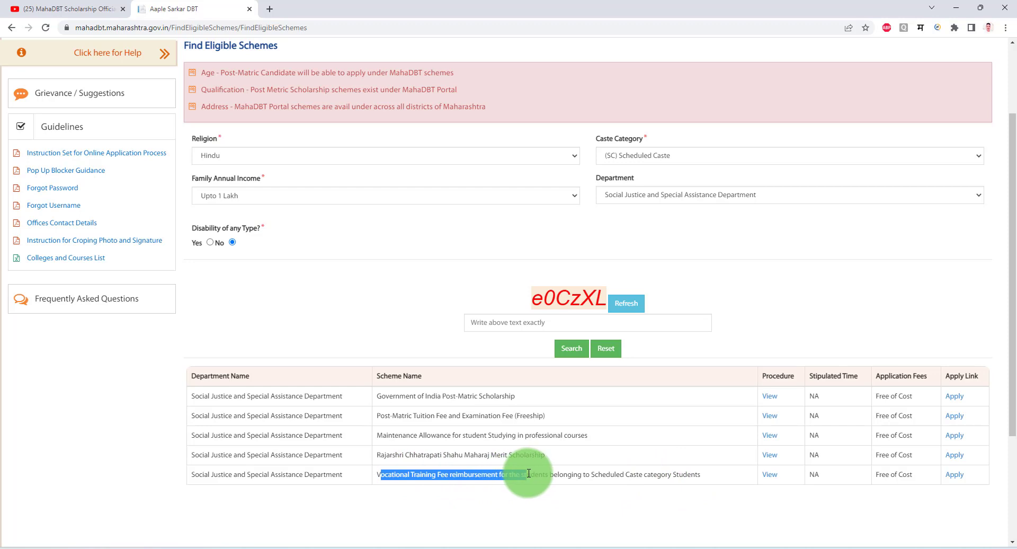
double_click(528, 473)
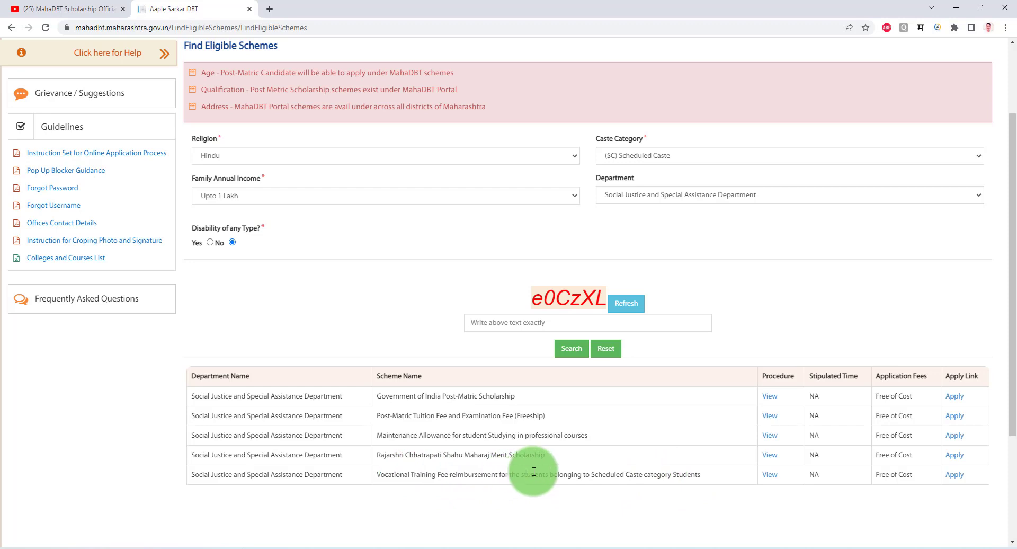
Change caste category to (OBC) Other Backward Class and search, entering the captcha.
click(652, 157)
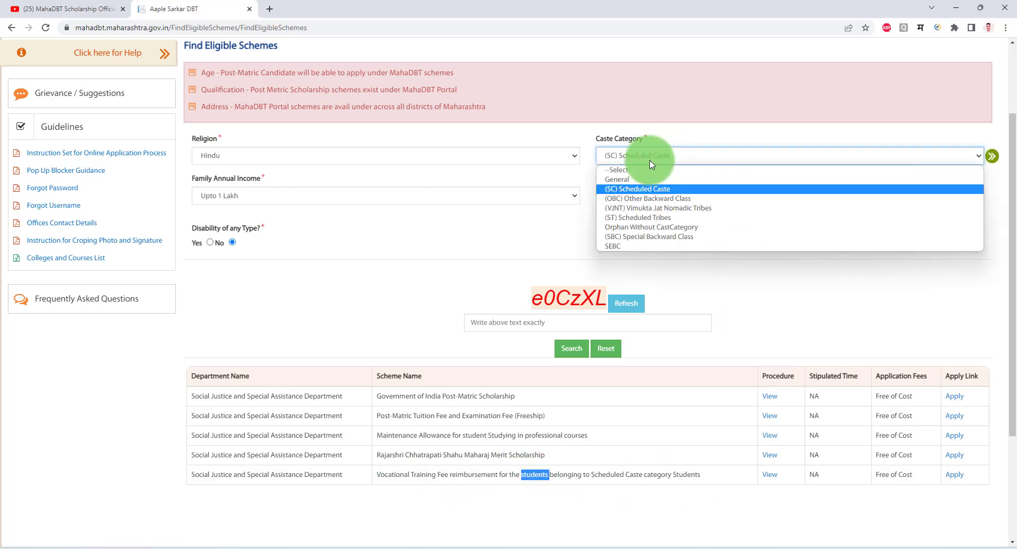
click(641, 199)
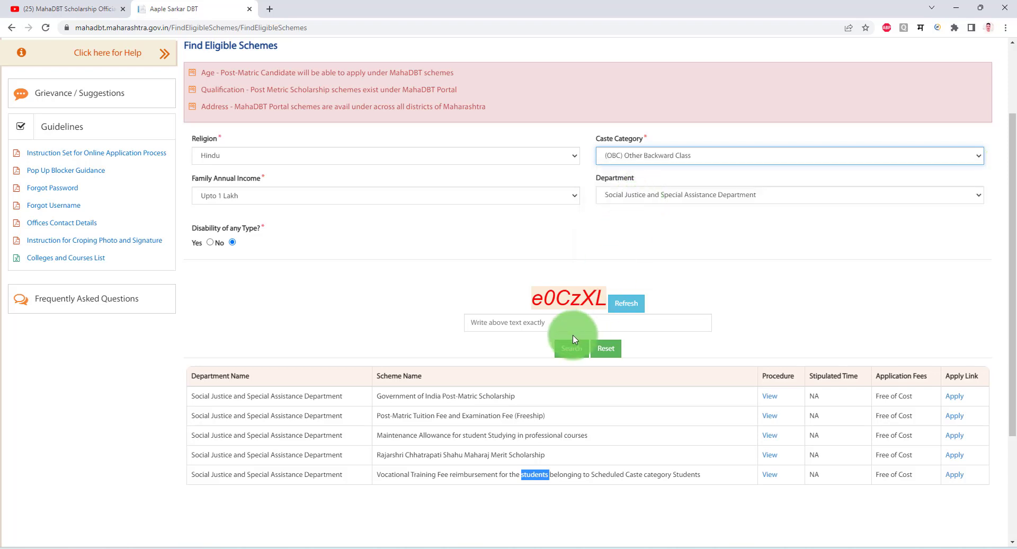
click(555, 322)
text(e0Cz)
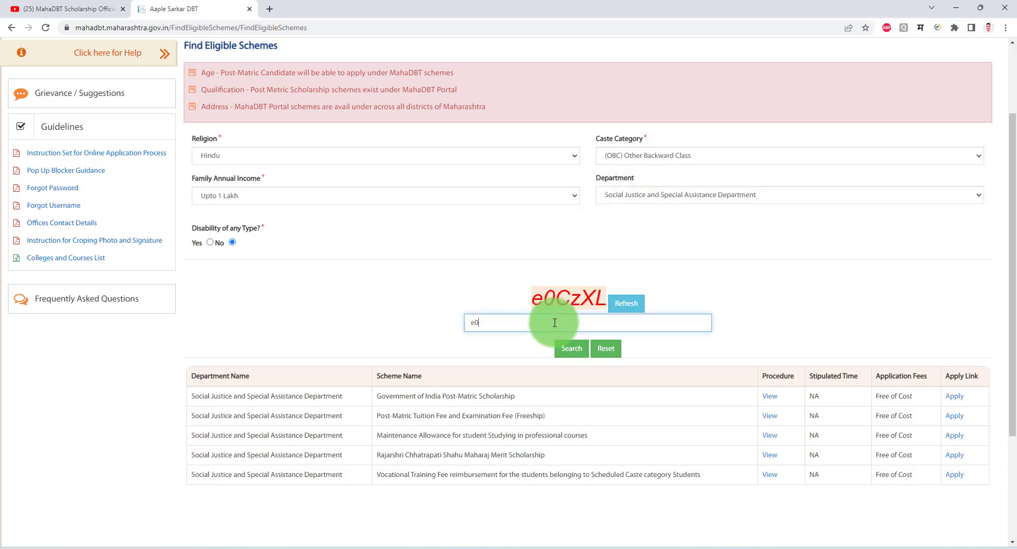
text(XL)
click(555, 340)
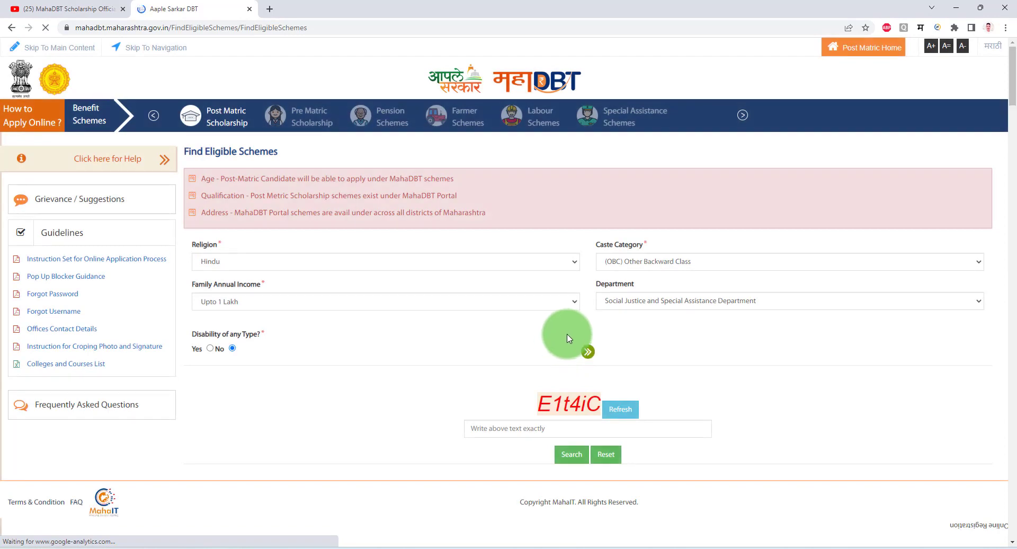
scroll(712, 347, down, 3)
scroll(726, 343, up, 2)
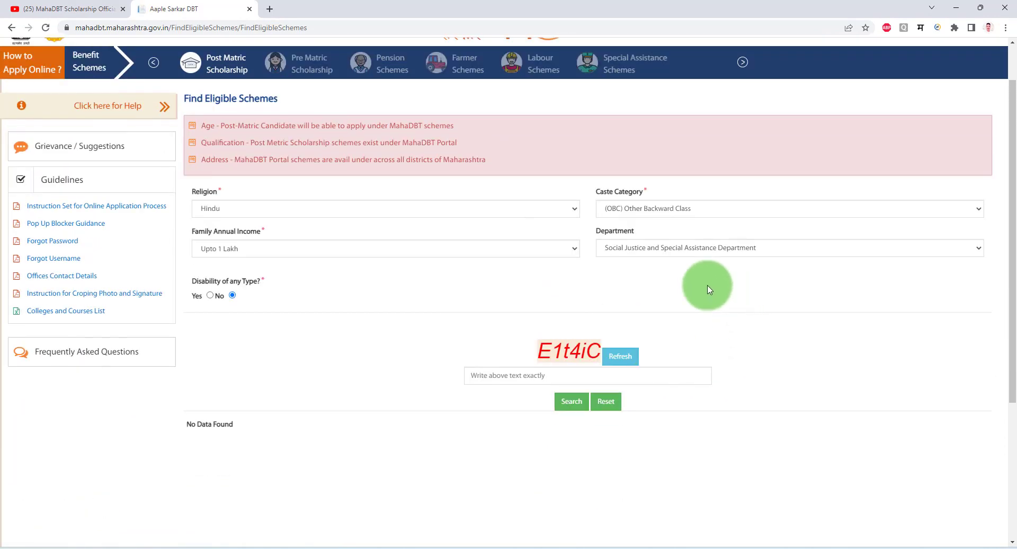
Set department to OBC, SEBC, VJNT & SBC Welfare Department and search again with a new captcha.
click(639, 247)
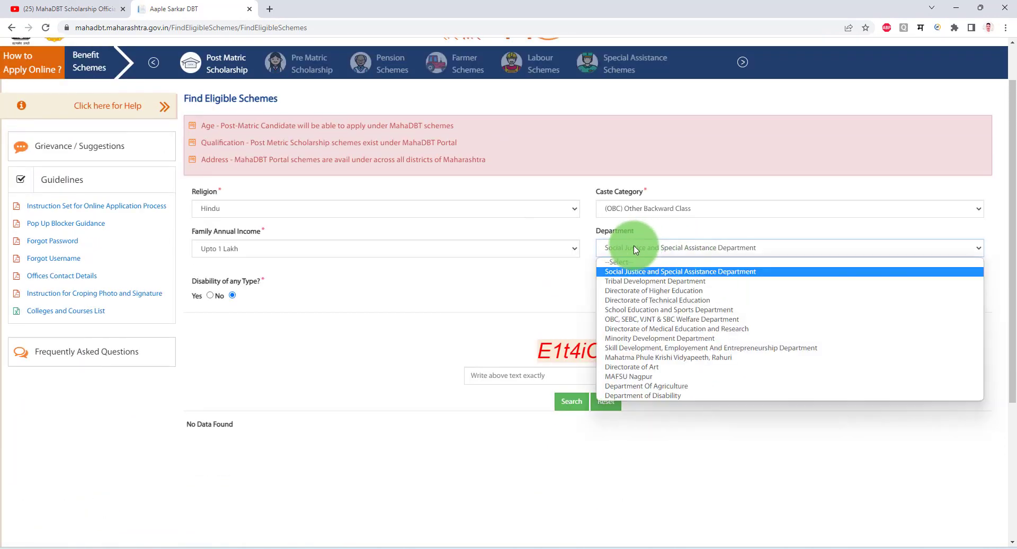
click(631, 319)
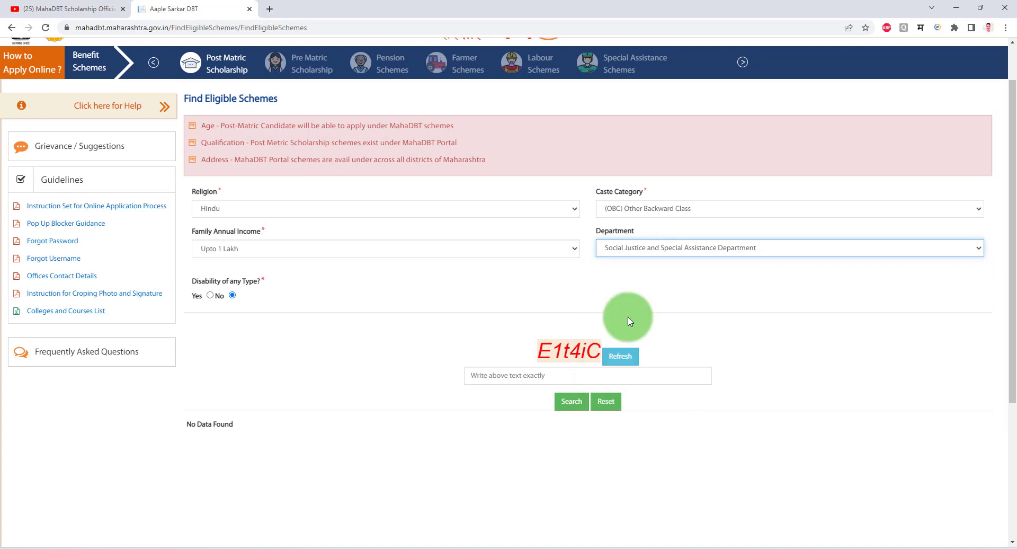
click(523, 375)
text(E1)
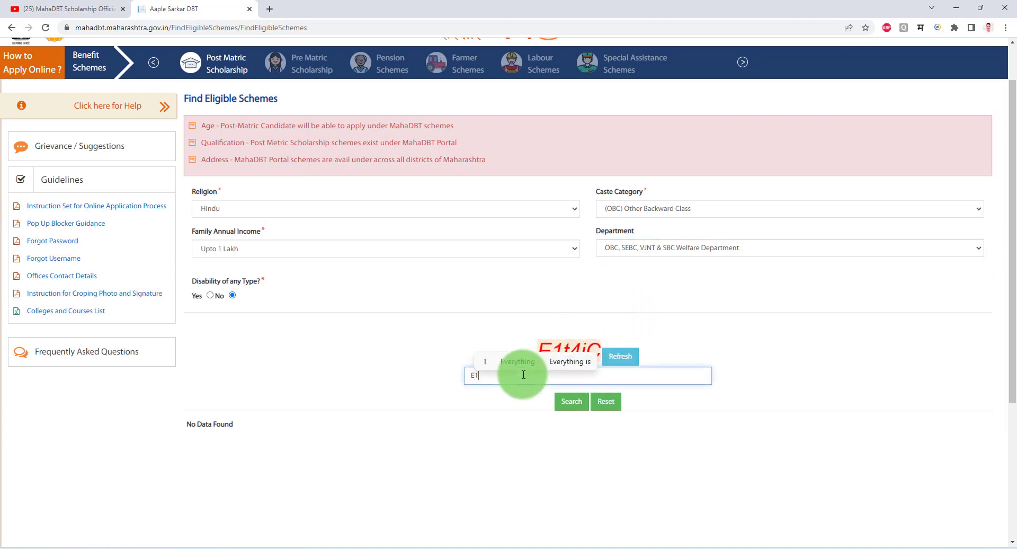
text(t4iC)
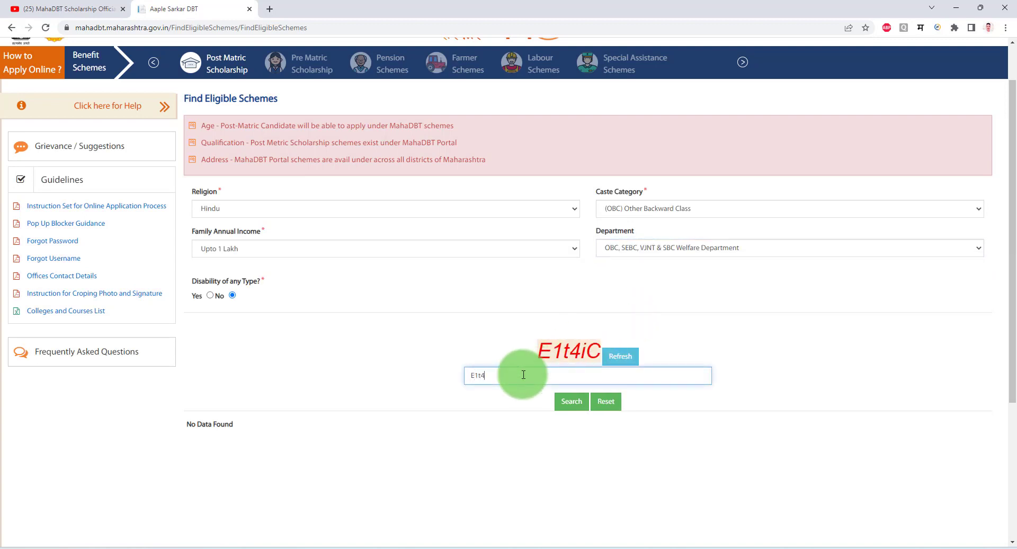
click(568, 401)
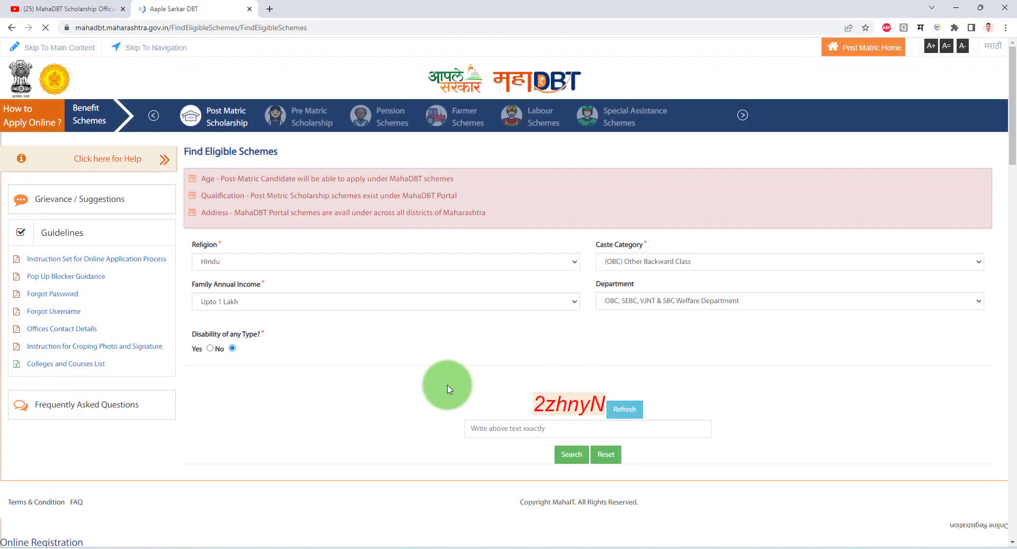
Highlight the three OBC schemes: Post Matric Scholarship, Tuition and Examination Fees, and vocational training fees.
scroll(419, 378, down, 3)
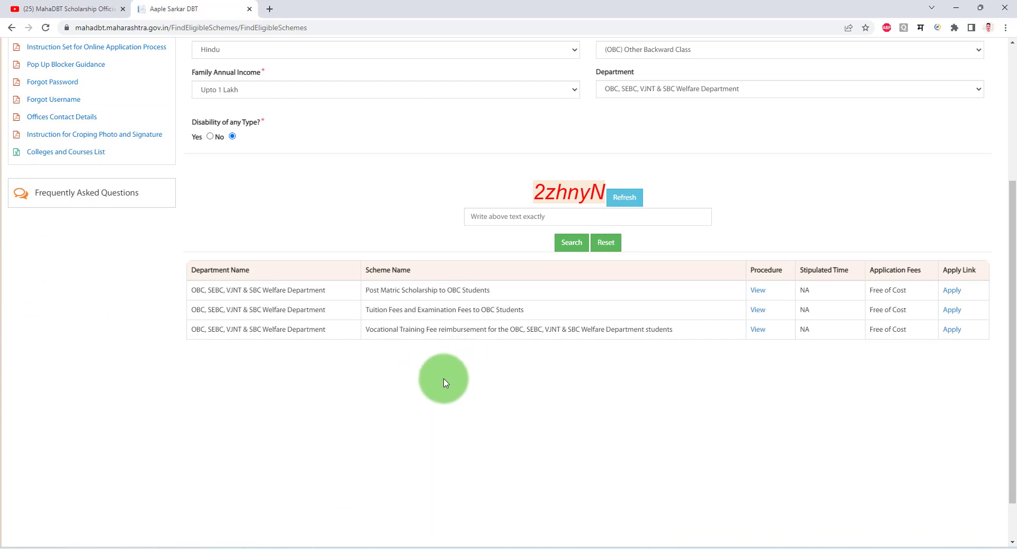
scroll(459, 376, up, 1)
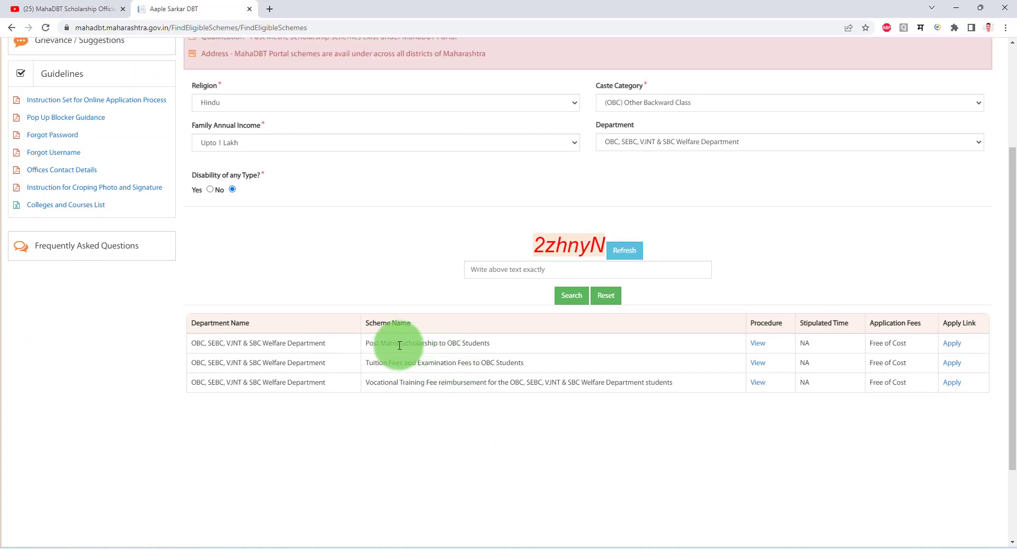
drag(398, 343, 484, 343)
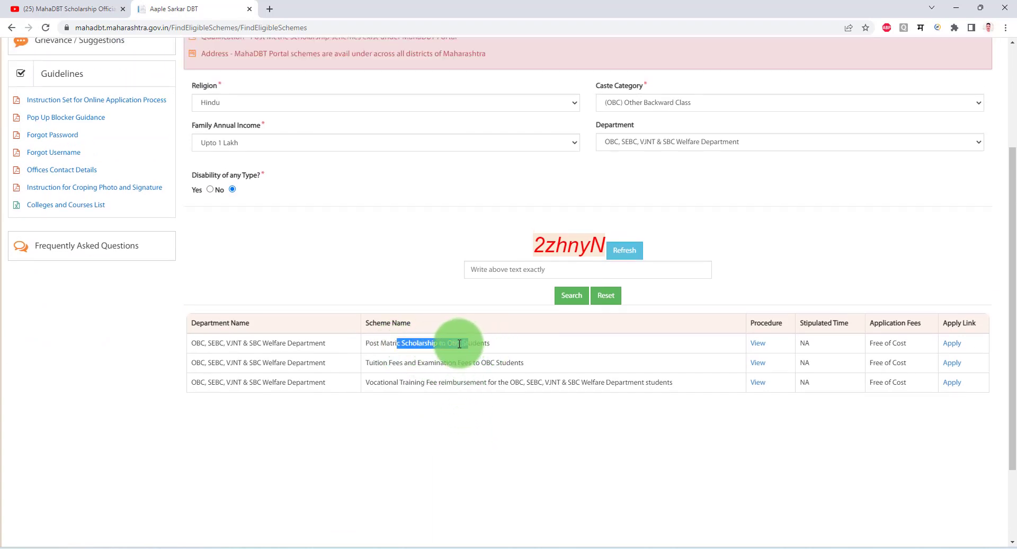
triple_click(459, 342)
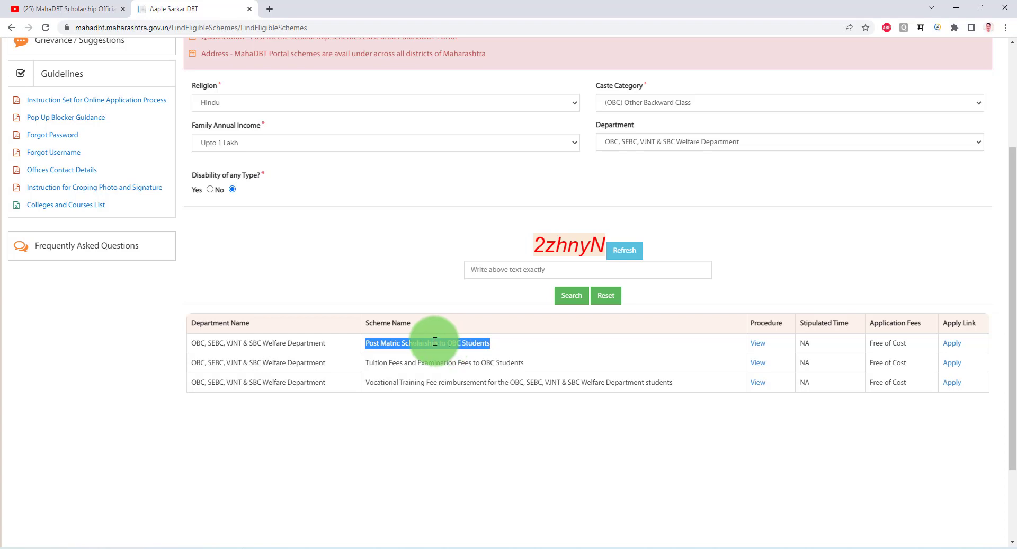
triple_click(435, 340)
click(388, 366)
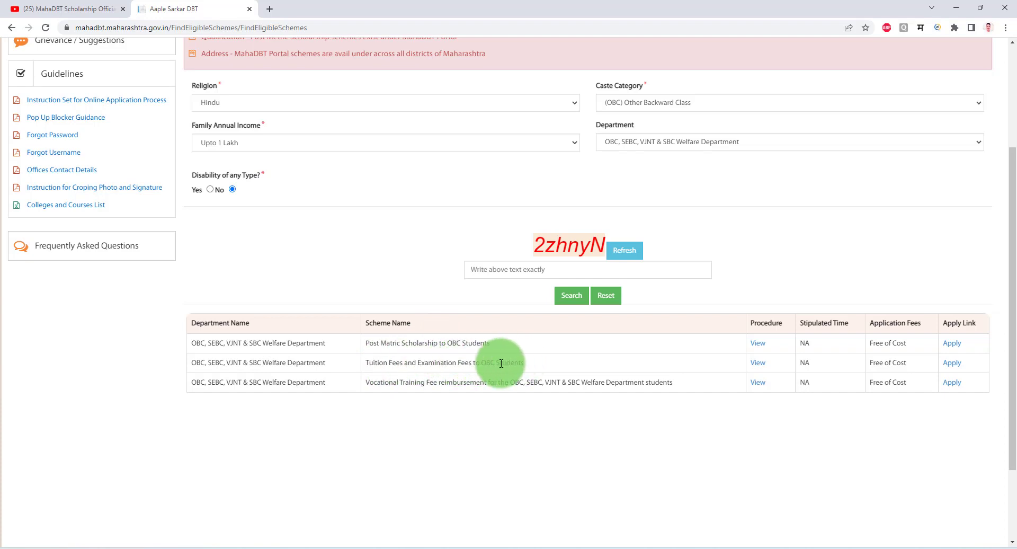
triple_click(501, 364)
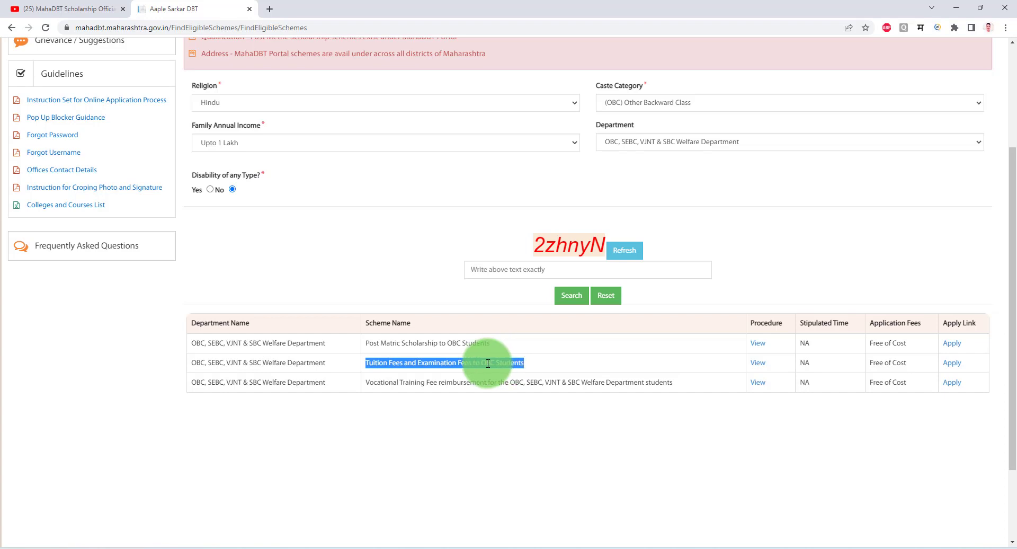
triple_click(488, 364)
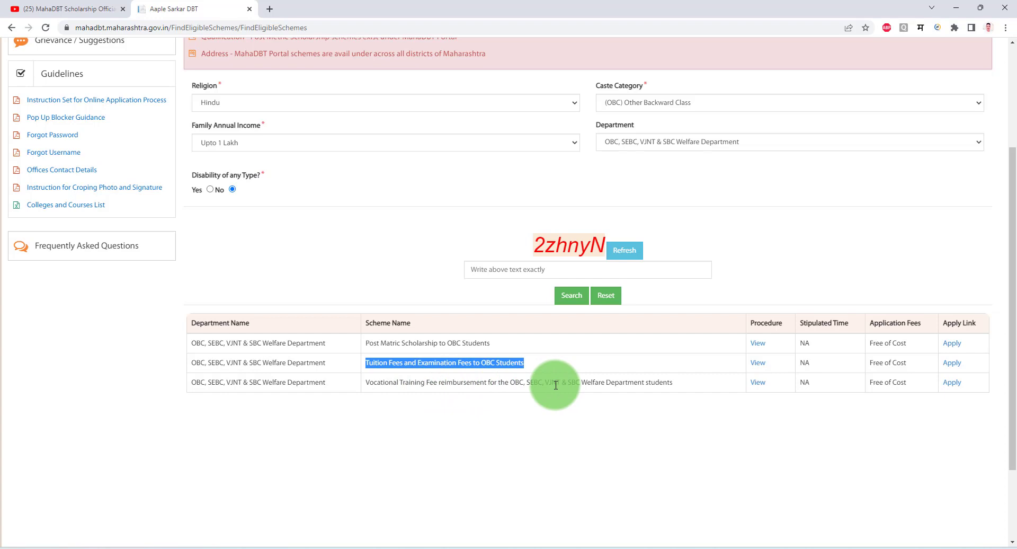
triple_click(624, 384)
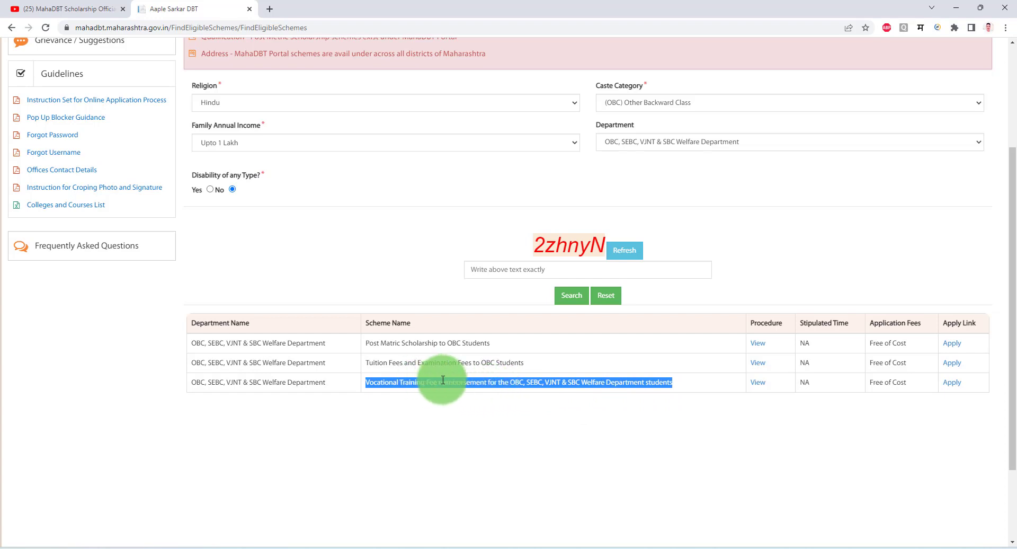
Switch caste category to (VJNT) Vimukta Jati Nomadic Tribes, keep the department, enter the captcha and search.
click(648, 103)
click(639, 156)
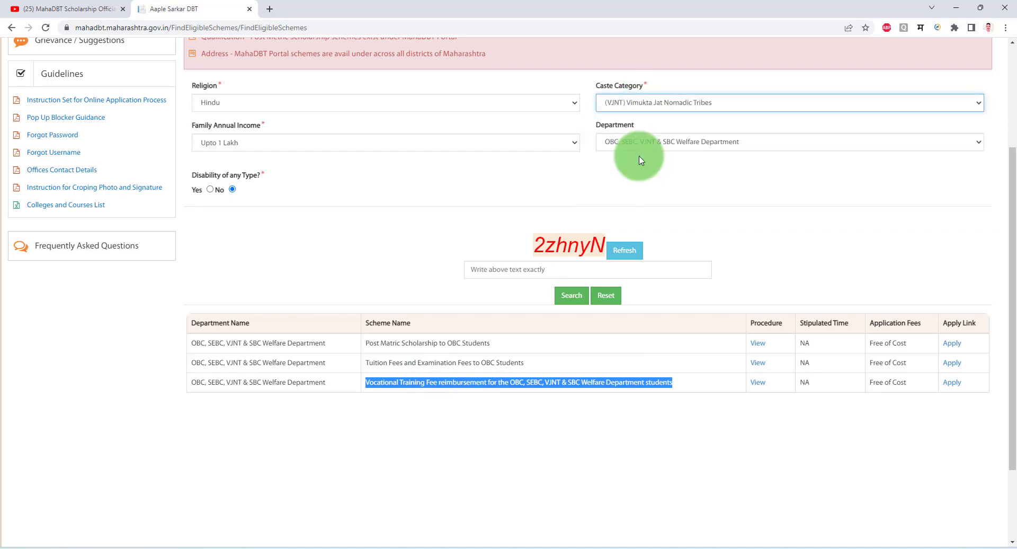
click(658, 143)
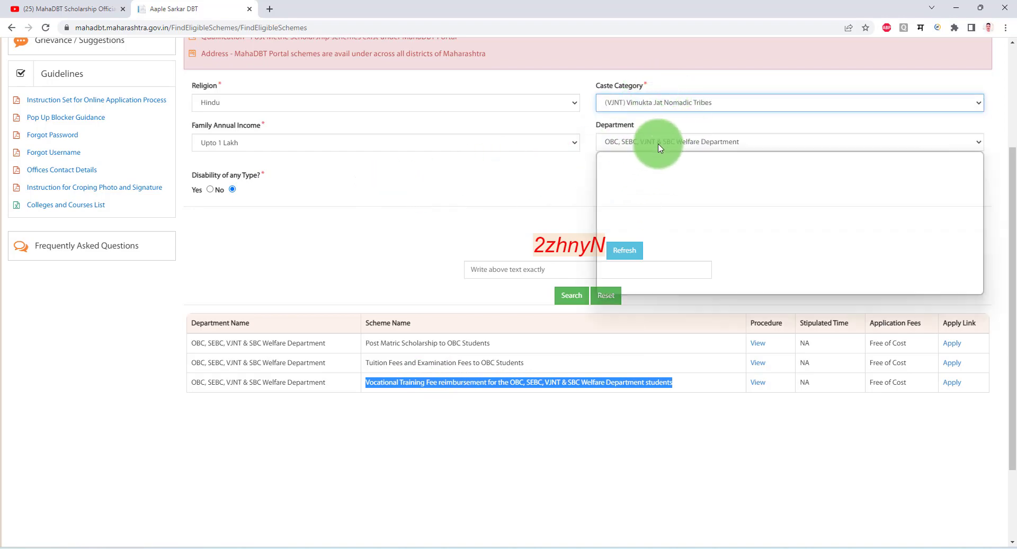
click(544, 271)
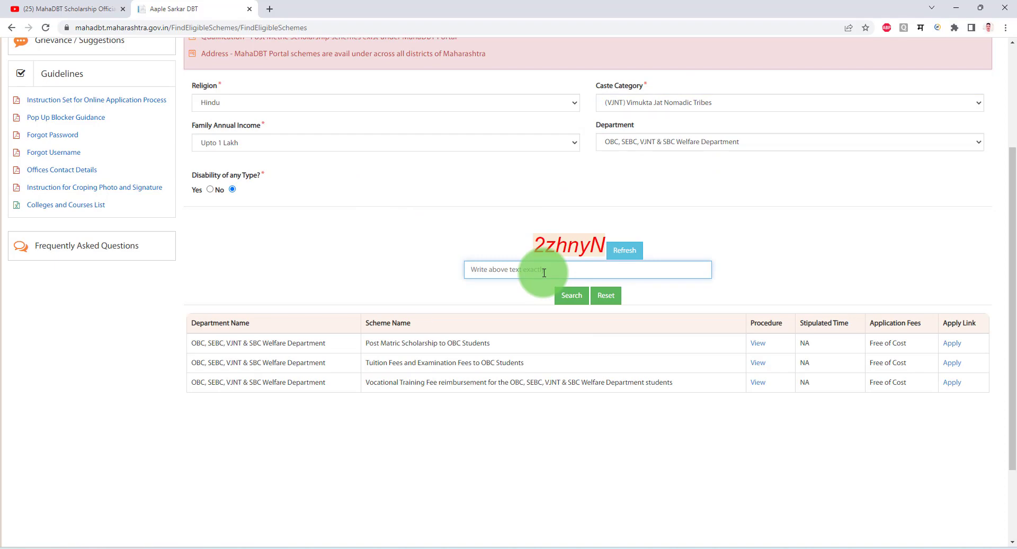
text(2zhnyN)
click(554, 294)
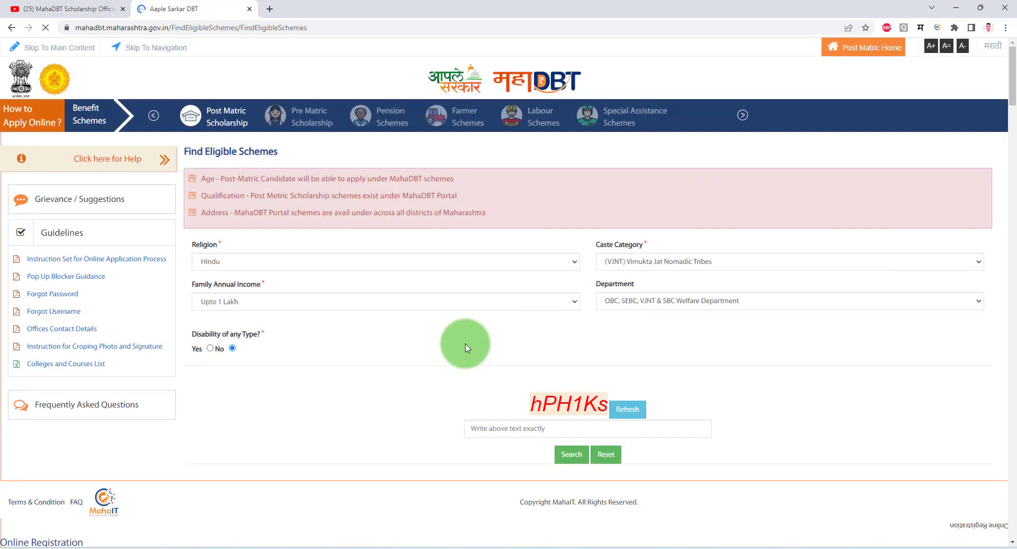
scroll(471, 318, down, 4)
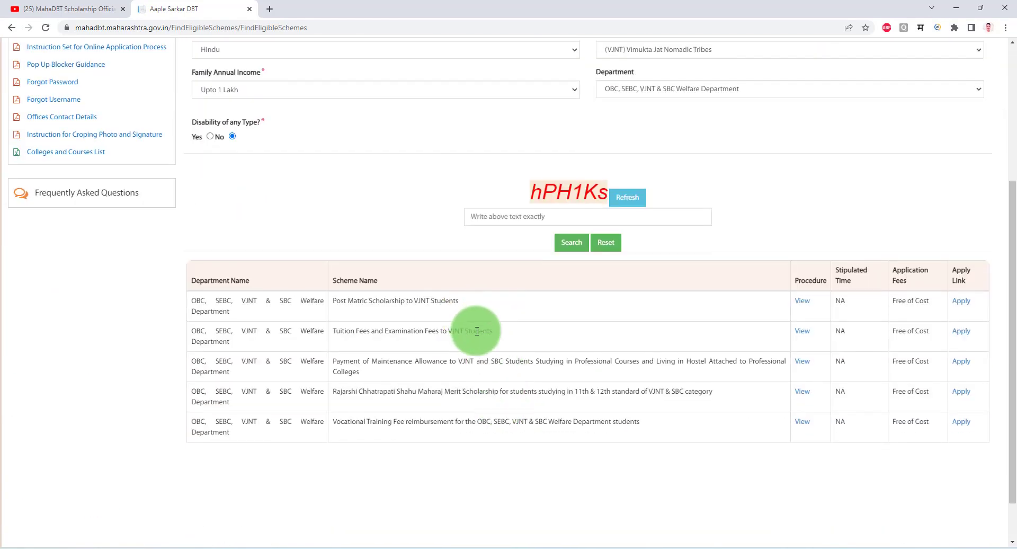
scroll(477, 330, up, 2)
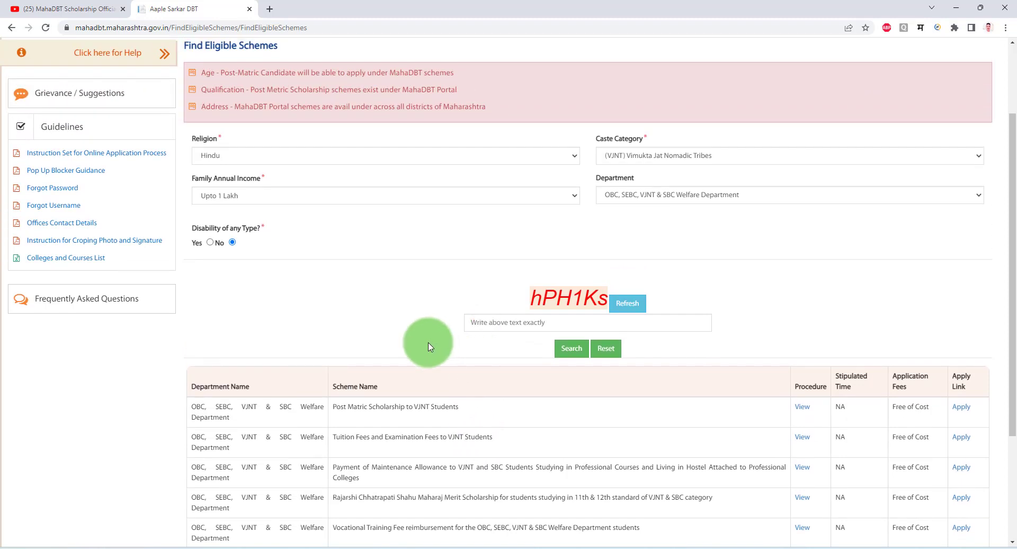
scroll(429, 339, down, 1)
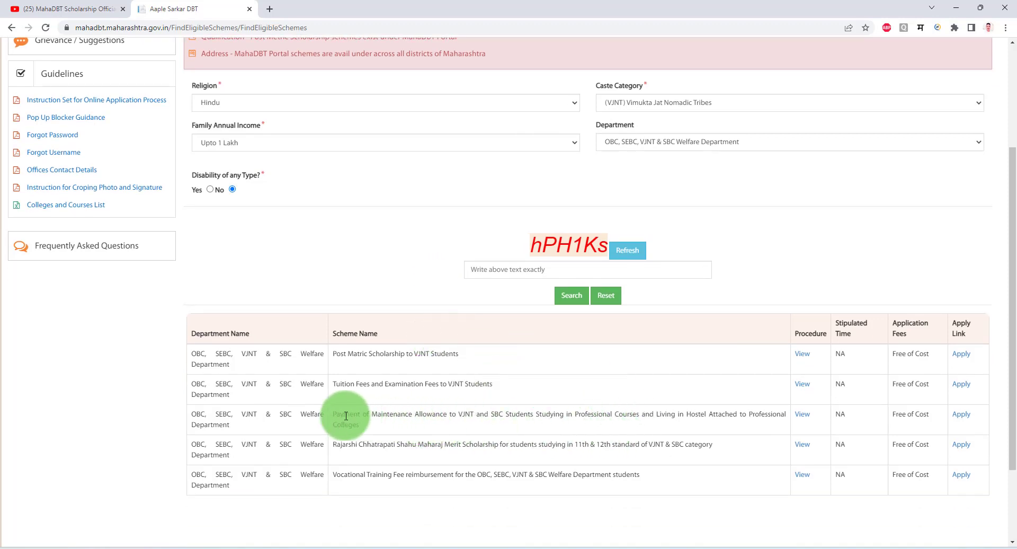
drag(334, 413, 436, 414)
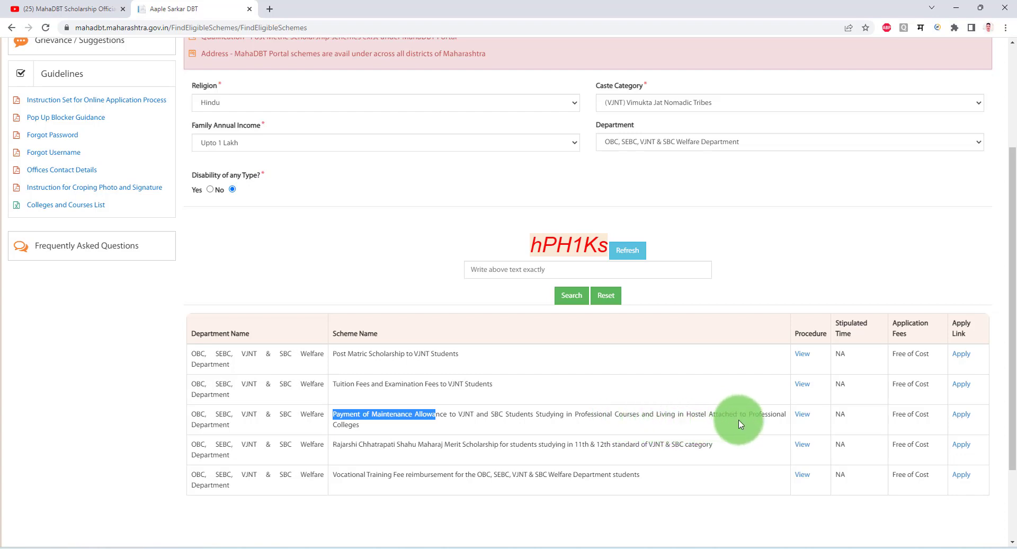
triple_click(692, 415)
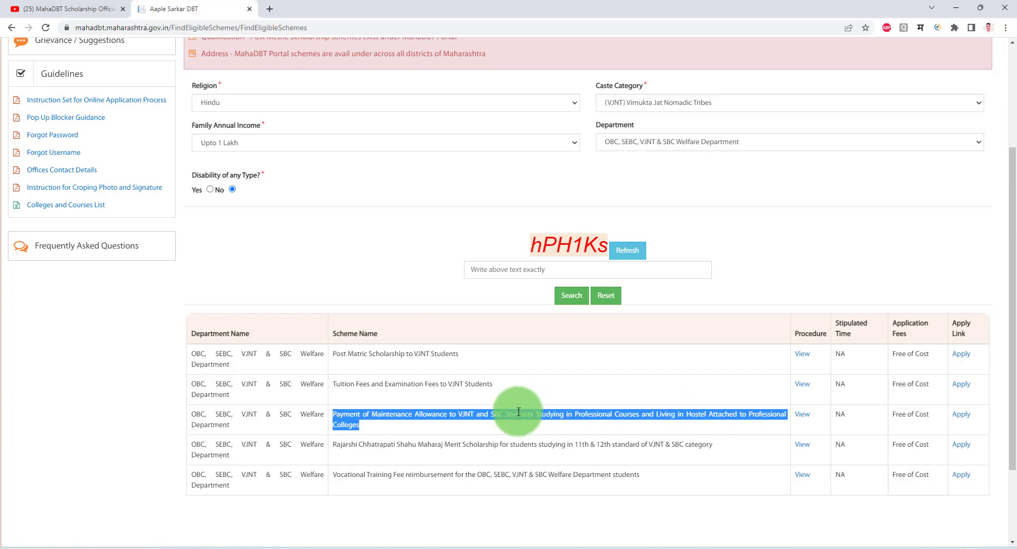
triple_click(368, 356)
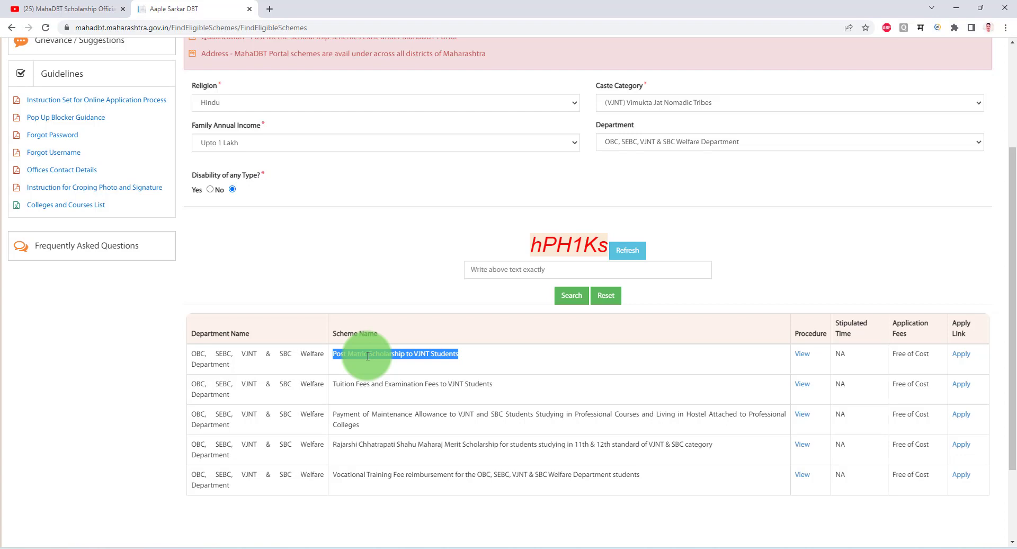
click(347, 355)
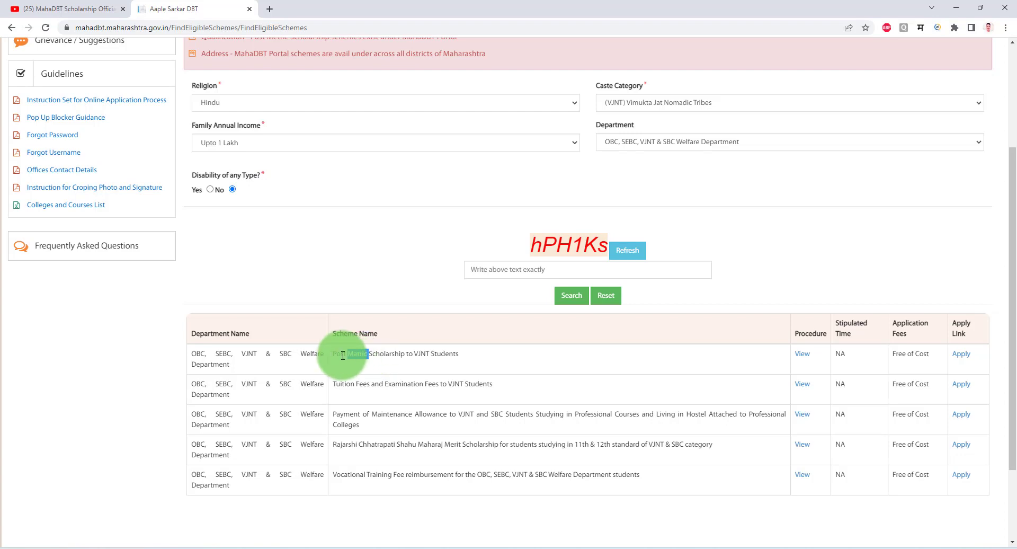
drag(345, 355, 483, 352)
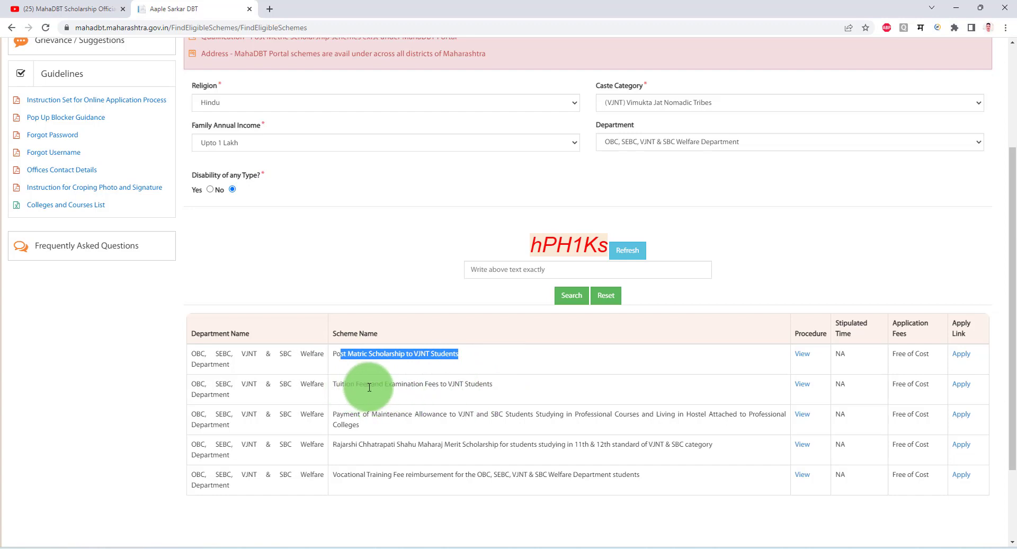
drag(333, 383, 394, 385)
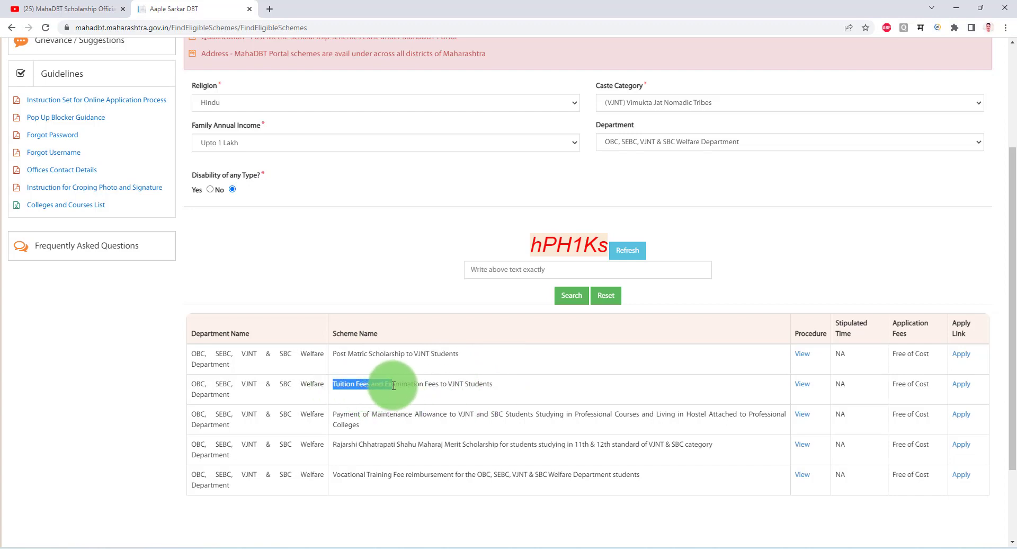
drag(494, 384, 384, 384)
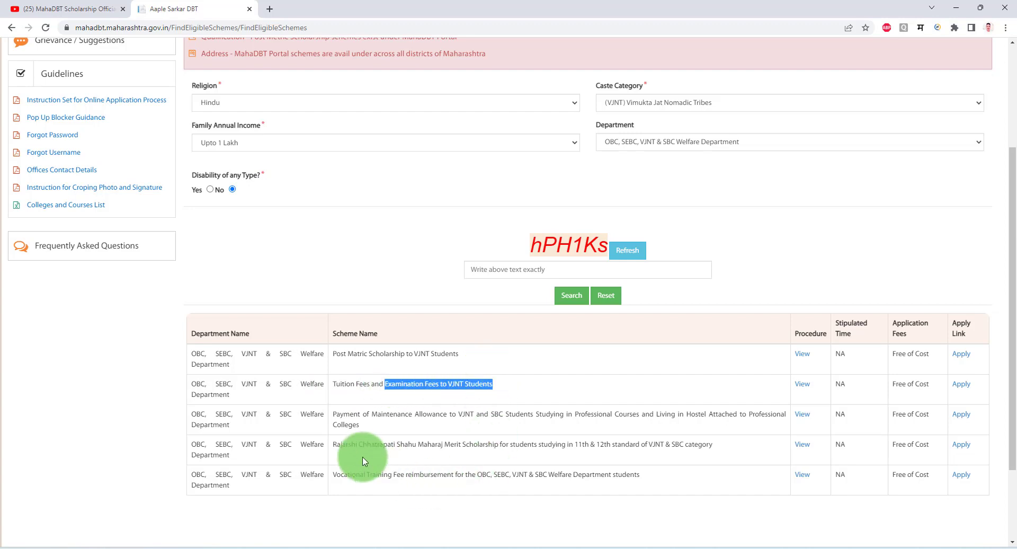
click(332, 448)
drag(332, 449, 531, 447)
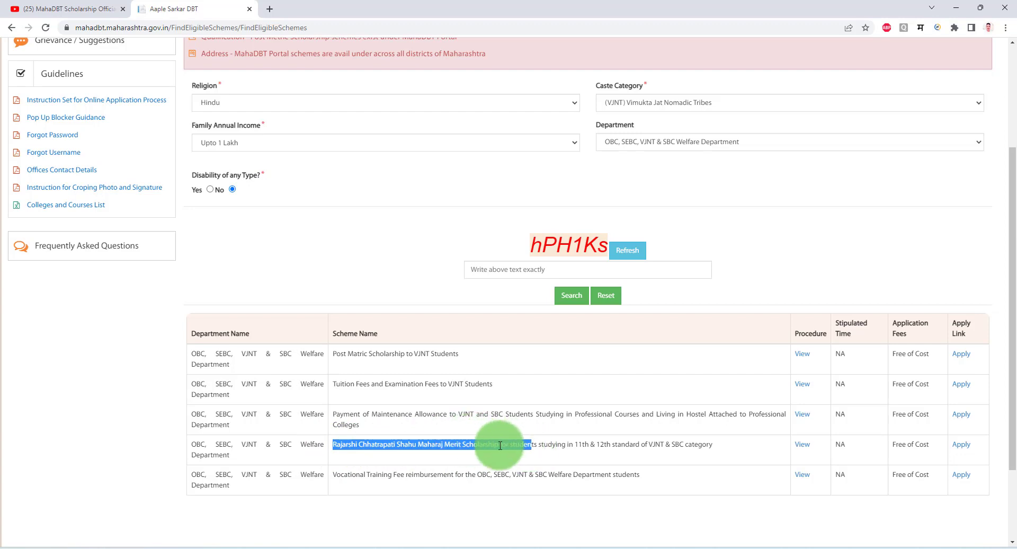
triple_click(641, 443)
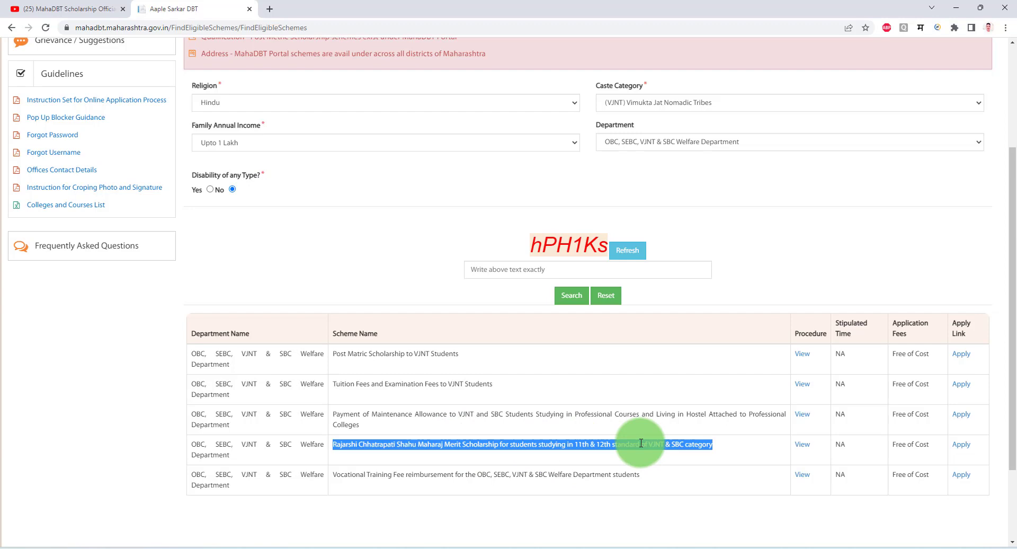
drag(385, 474, 548, 474)
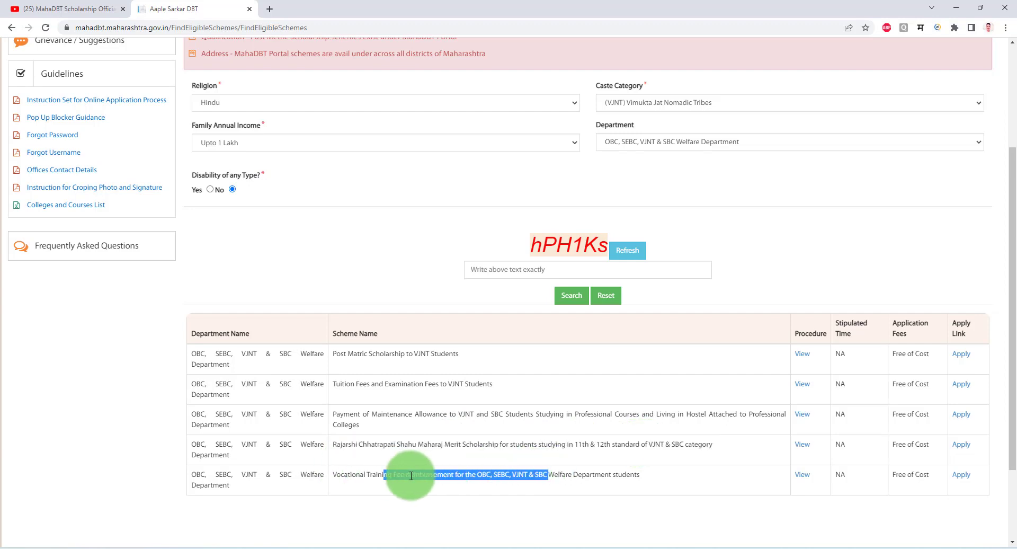
drag(334, 474, 646, 476)
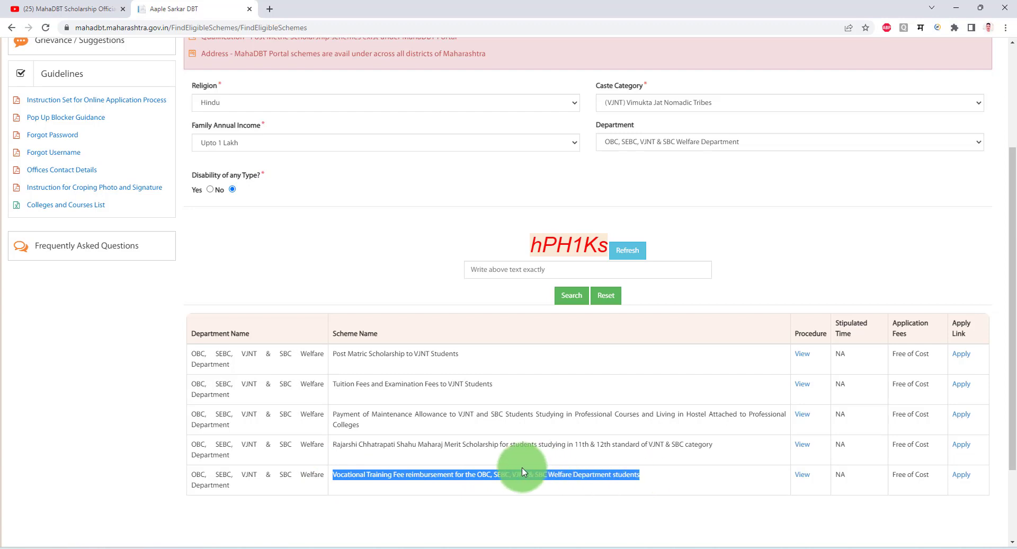
Try (ST) Scheduled Tribes, then Orphan Without CastCategory as caste category, checking the department options.
click(659, 105)
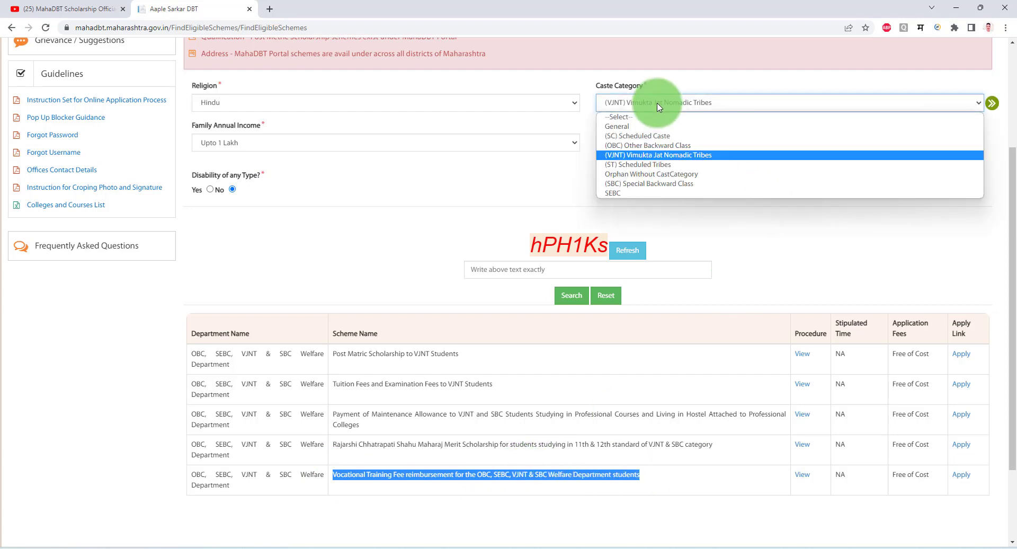
click(645, 169)
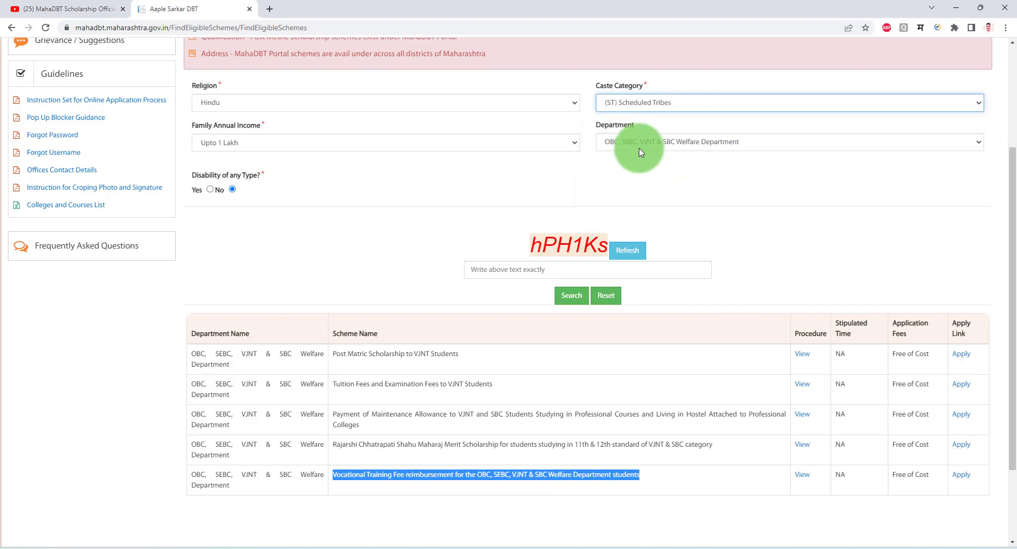
click(639, 144)
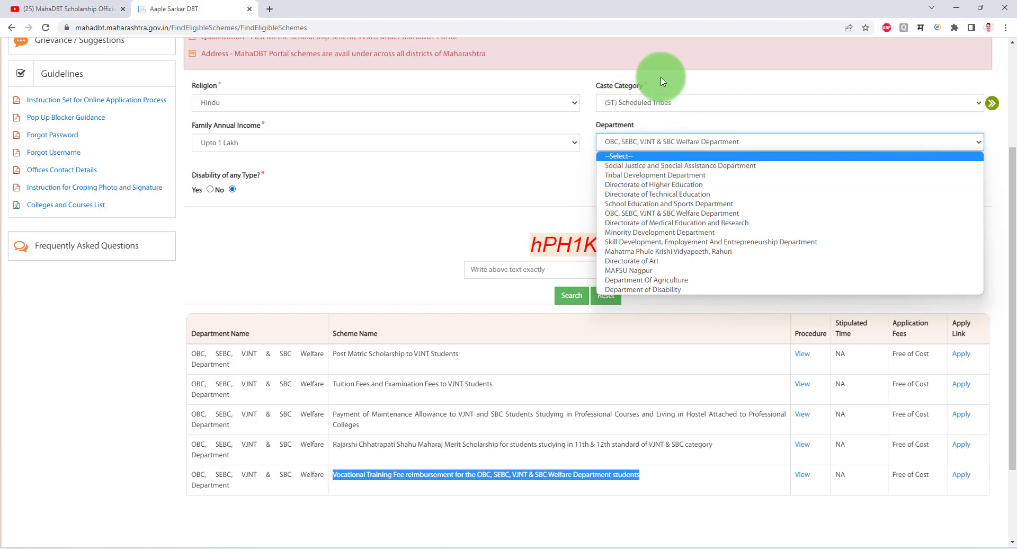
click(631, 104)
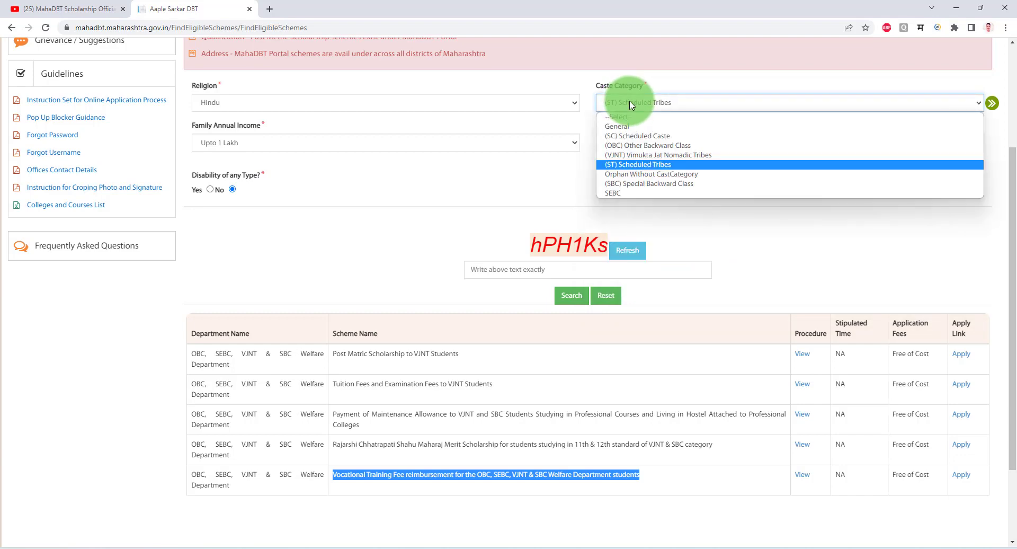
click(685, 175)
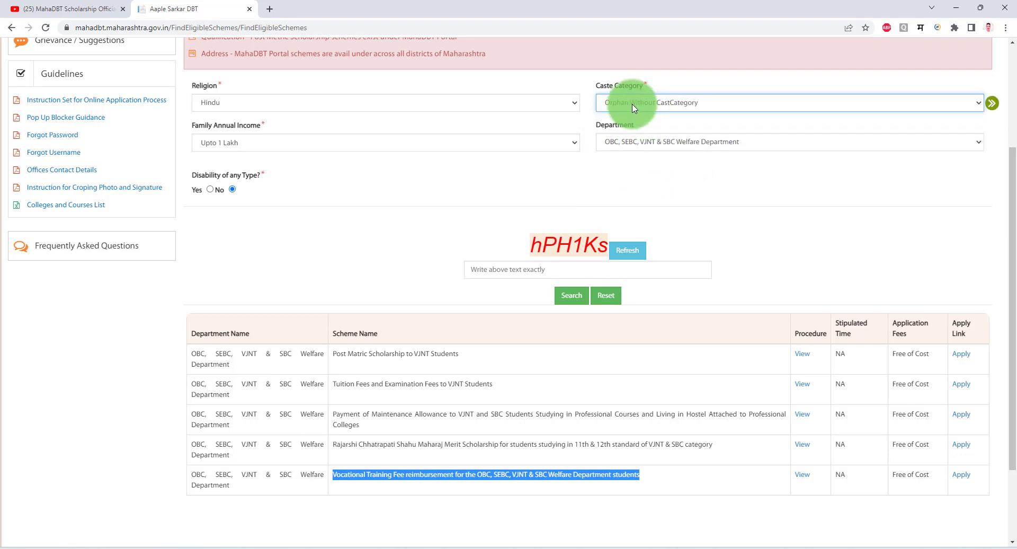
click(641, 147)
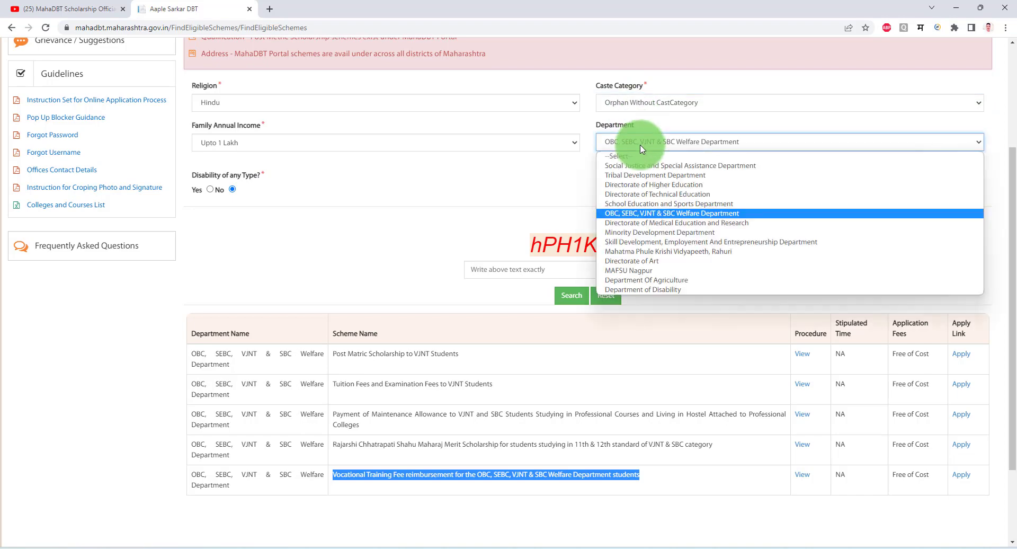
Choose (SBC) Special Backward Class with the OBC, SEBC, VJNT & SBC Welfare Department, enter the captcha and search.
click(629, 101)
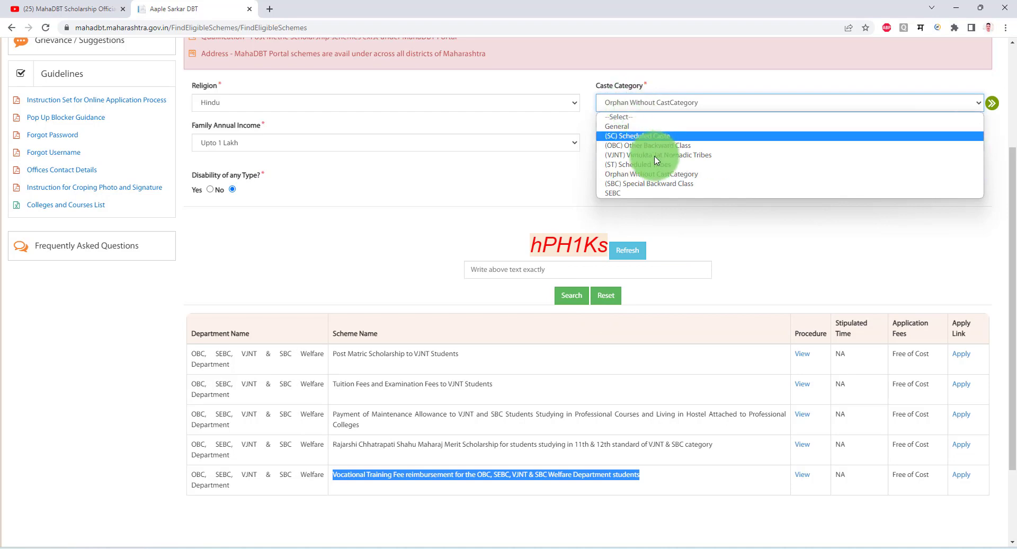
click(629, 184)
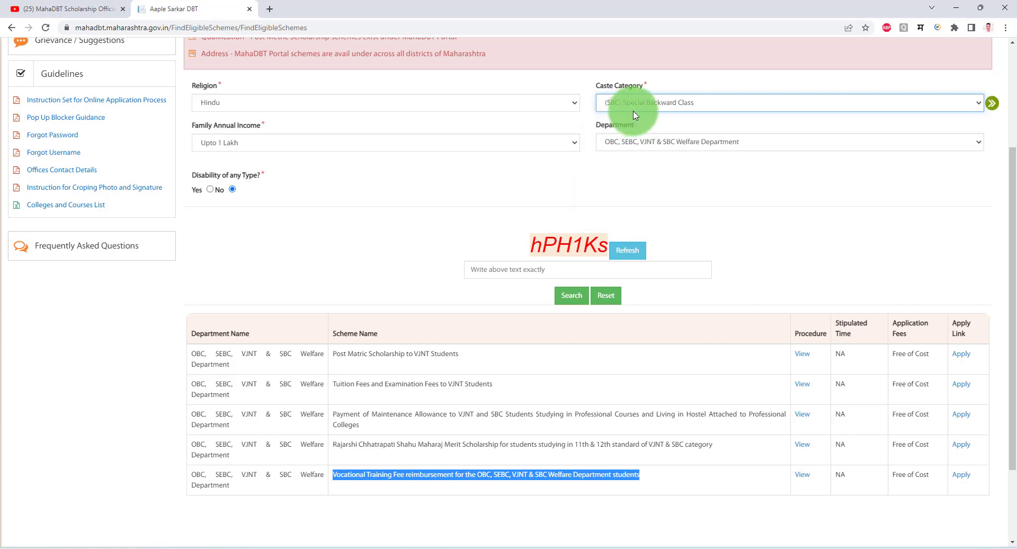
click(652, 141)
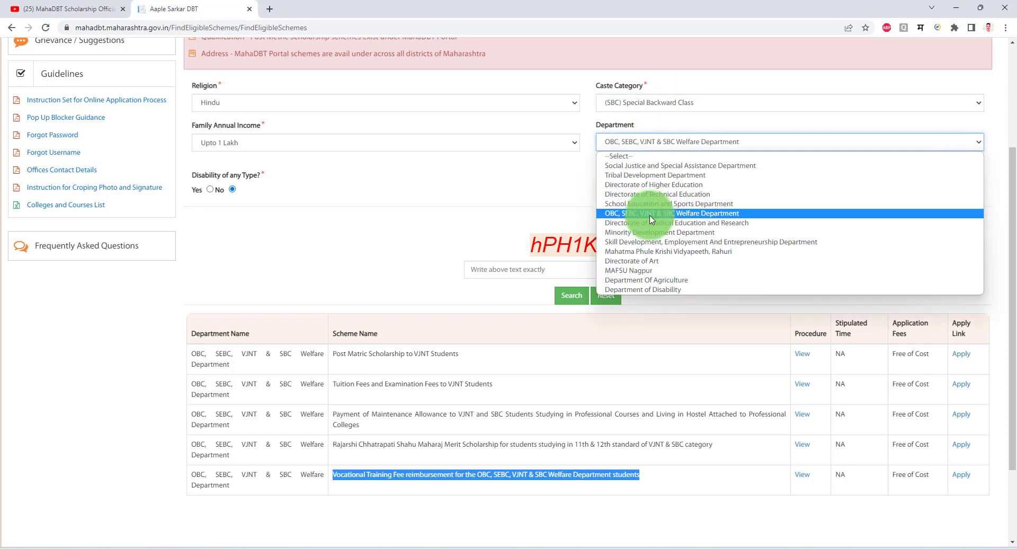
click(666, 214)
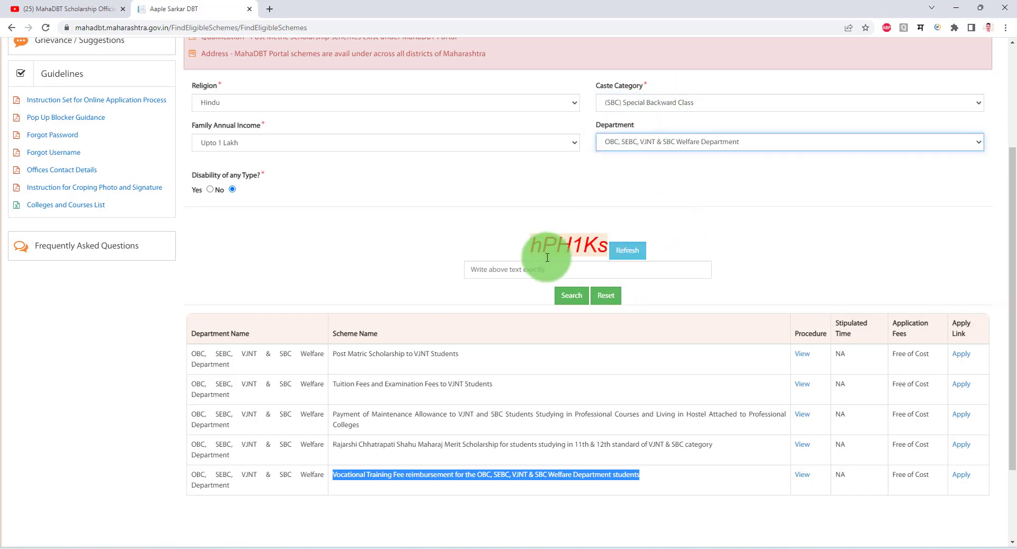
click(530, 269)
text(h)
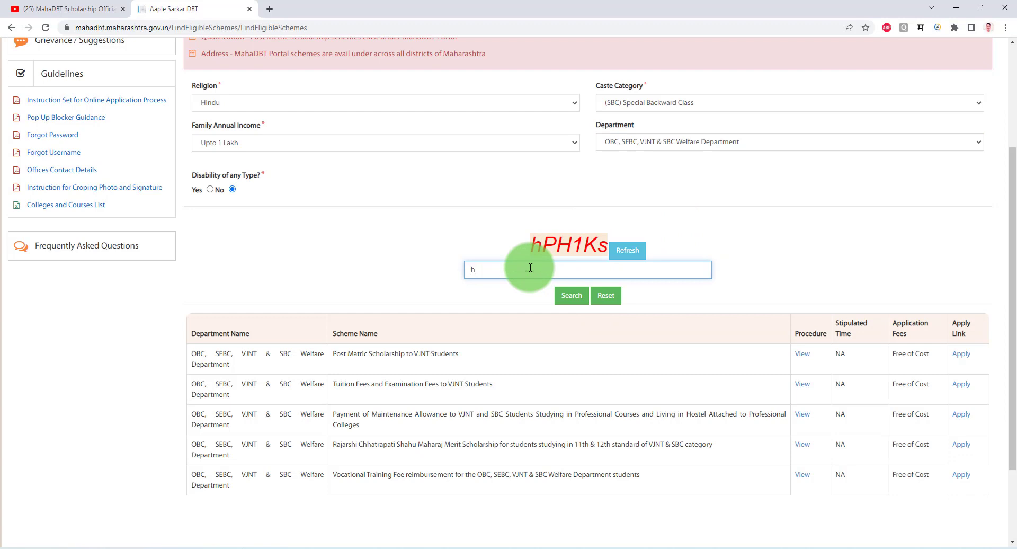
text(PH1Ks)
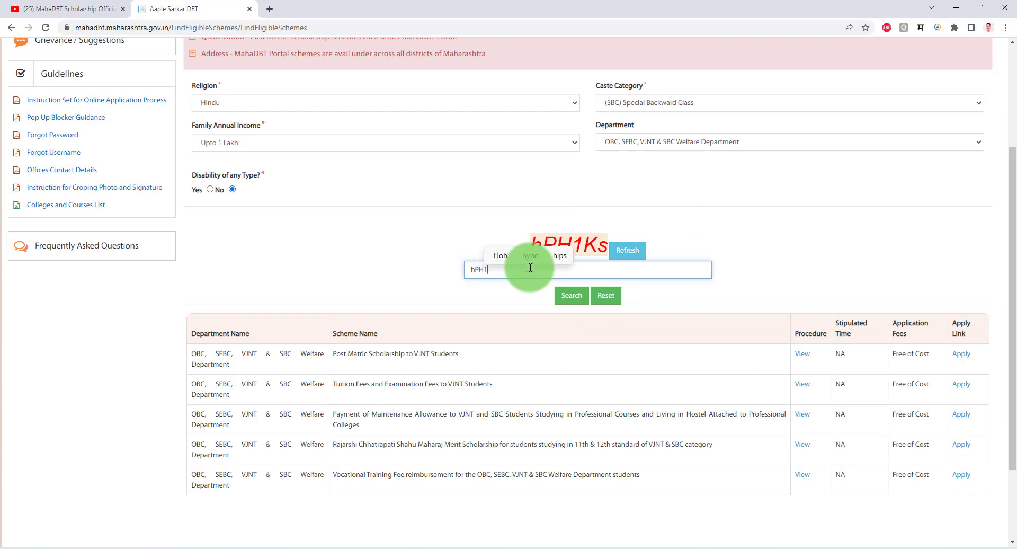
click(563, 295)
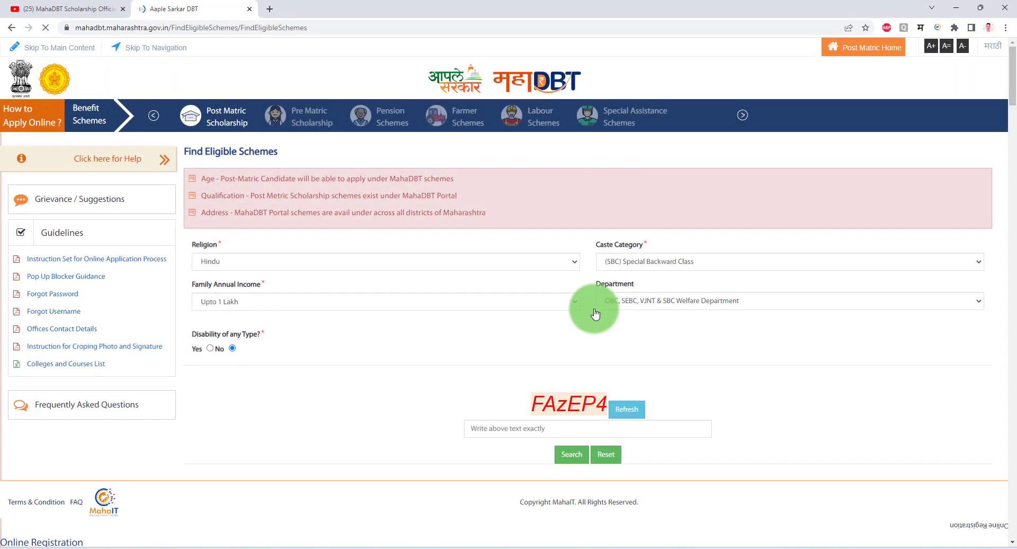
Highlight the SBC scheme names in the results, including Post Matric Scholarship to SBC Students.
scroll(588, 307, down, 5)
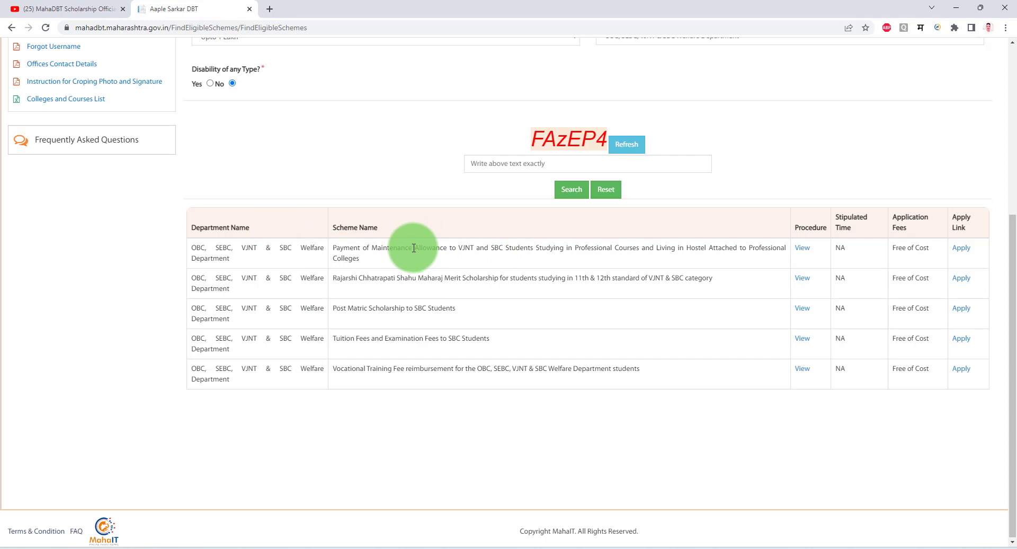
drag(337, 249, 398, 252)
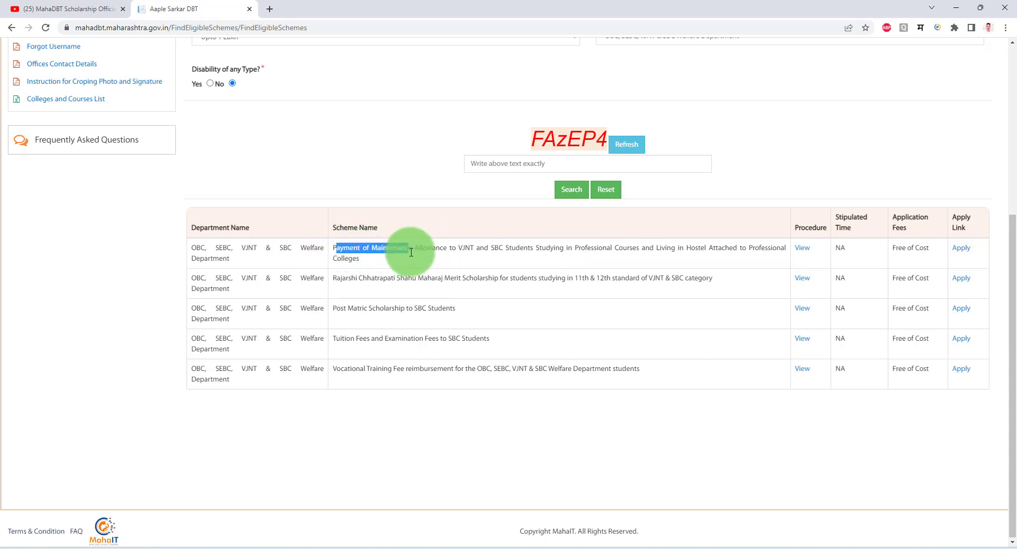
click(408, 253)
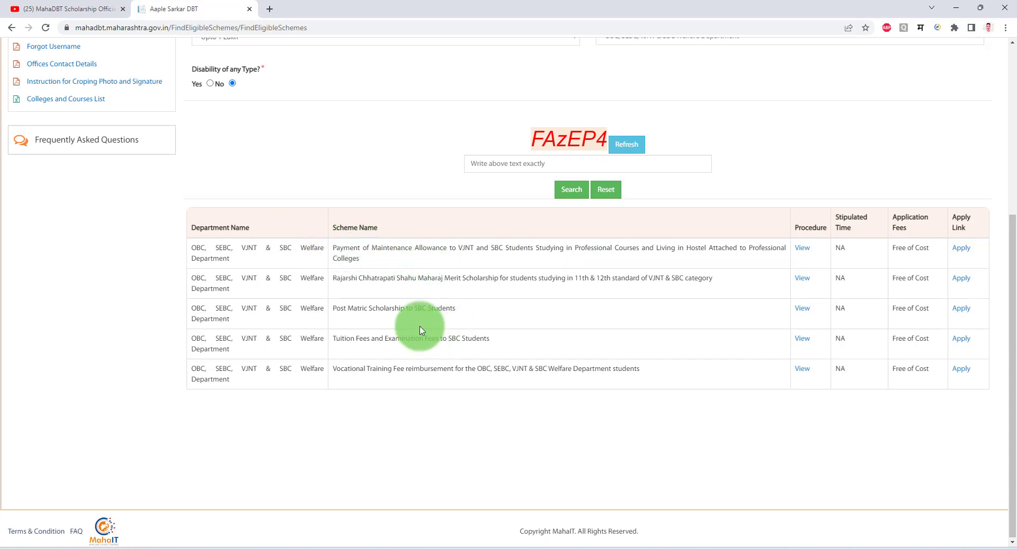
drag(394, 309, 427, 309)
drag(368, 366, 484, 363)
click(577, 397)
scroll(458, 370, up, 3)
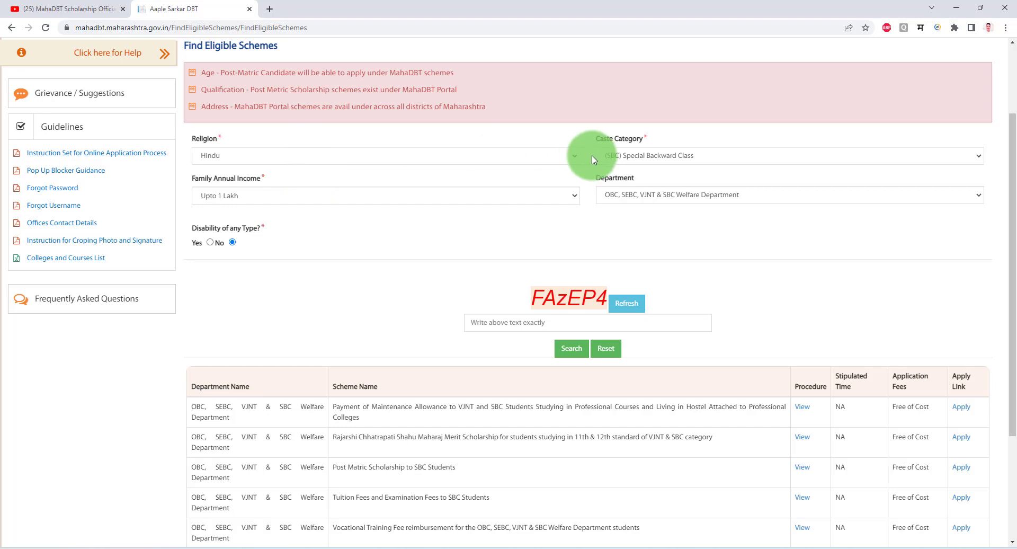
Set the Caste Category dropdown to General and bring up the Department choices.
click(651, 155)
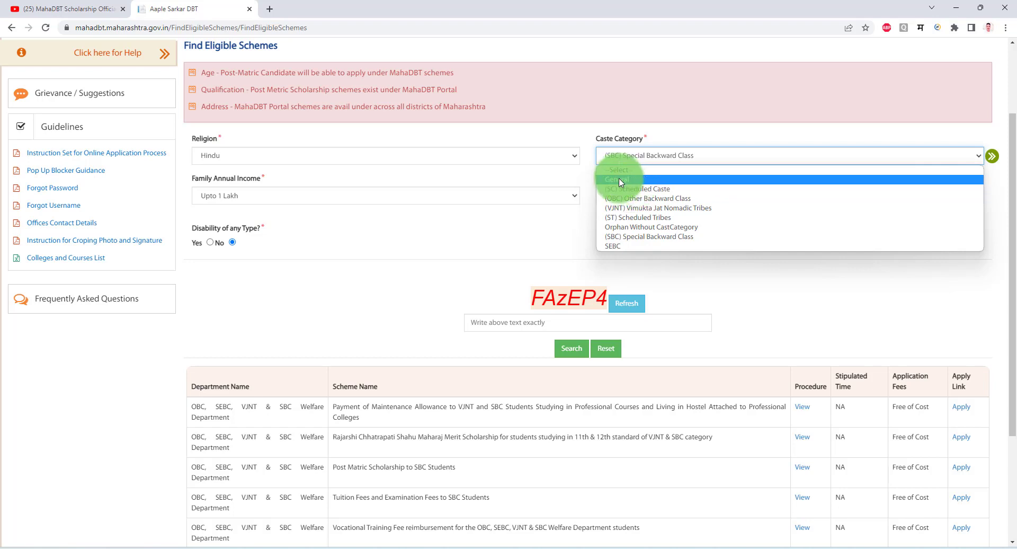
click(619, 179)
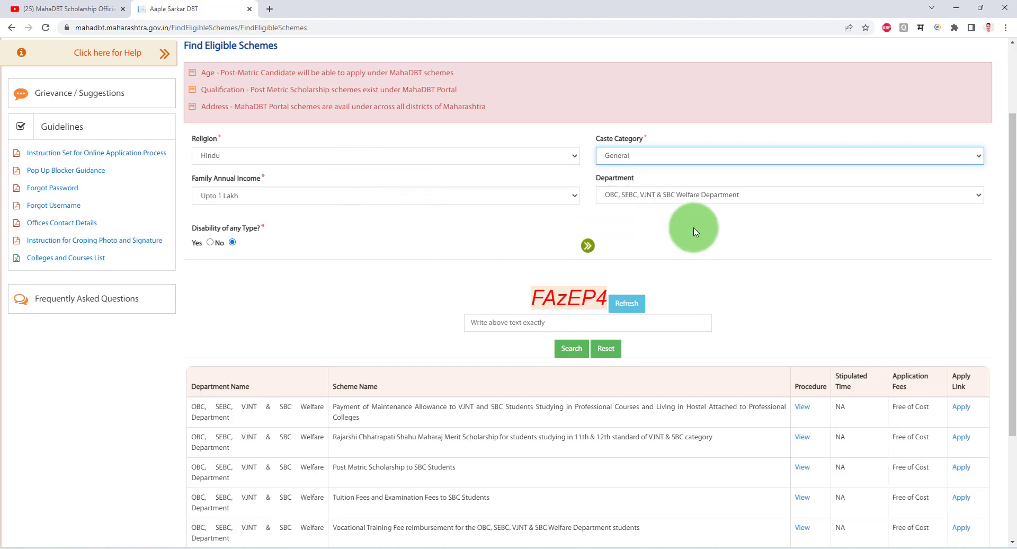
click(665, 195)
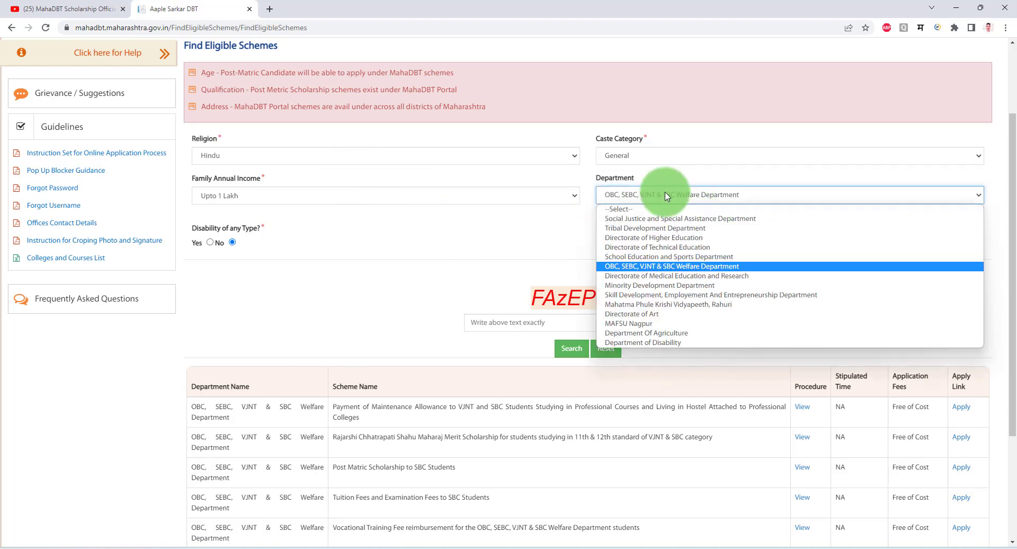